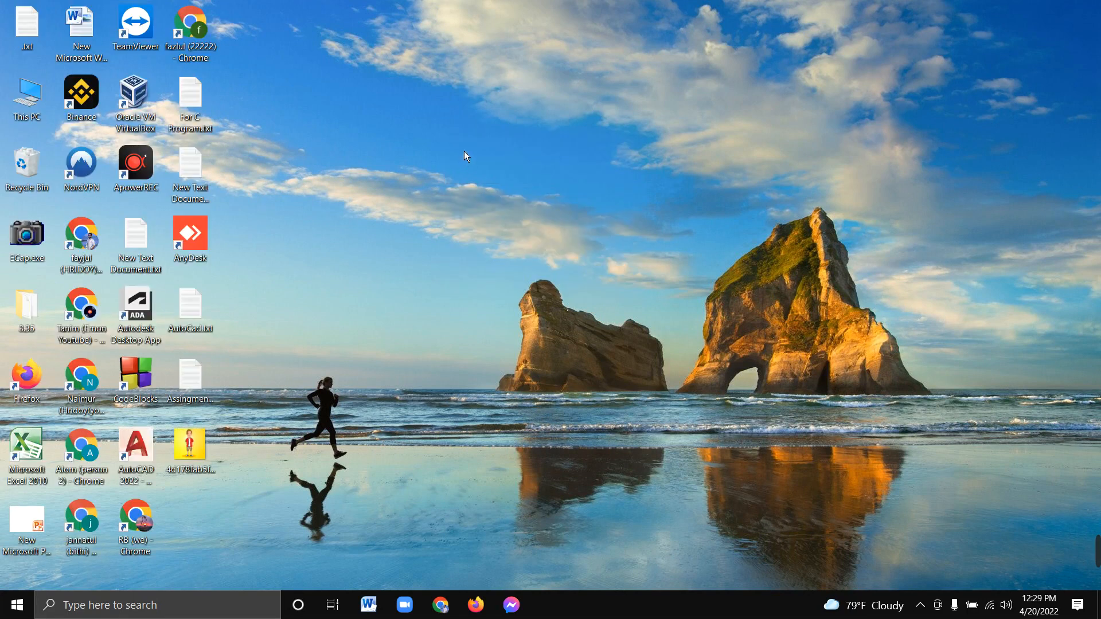
right_click(463, 149)
left_click(486, 195)
right_click(483, 132)
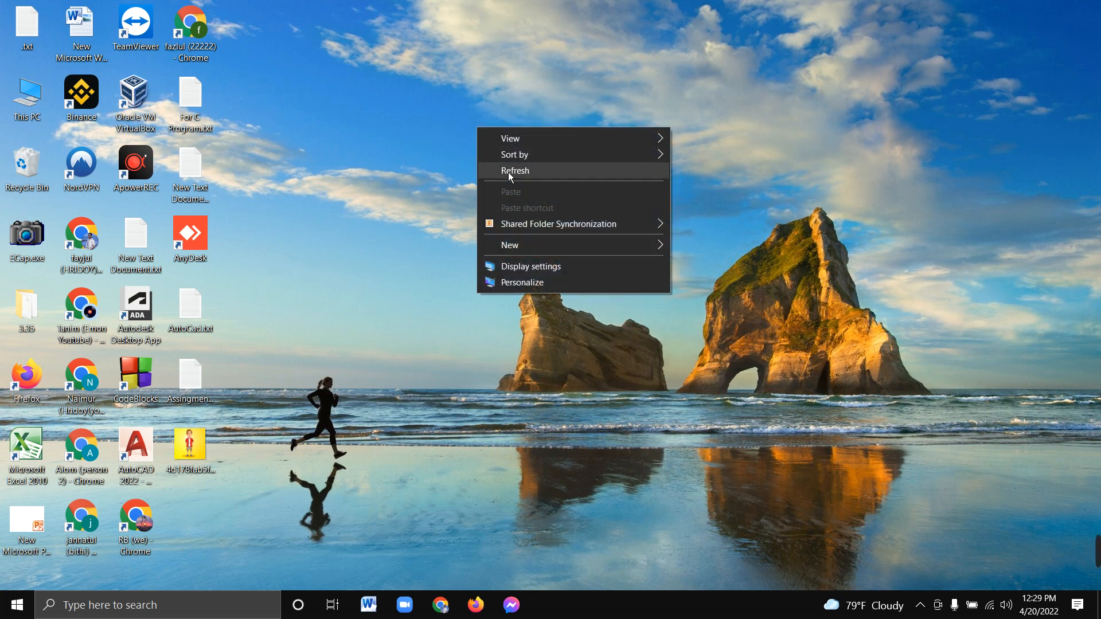
left_click(508, 171)
right_click(483, 148)
left_click(505, 184)
right_click(499, 159)
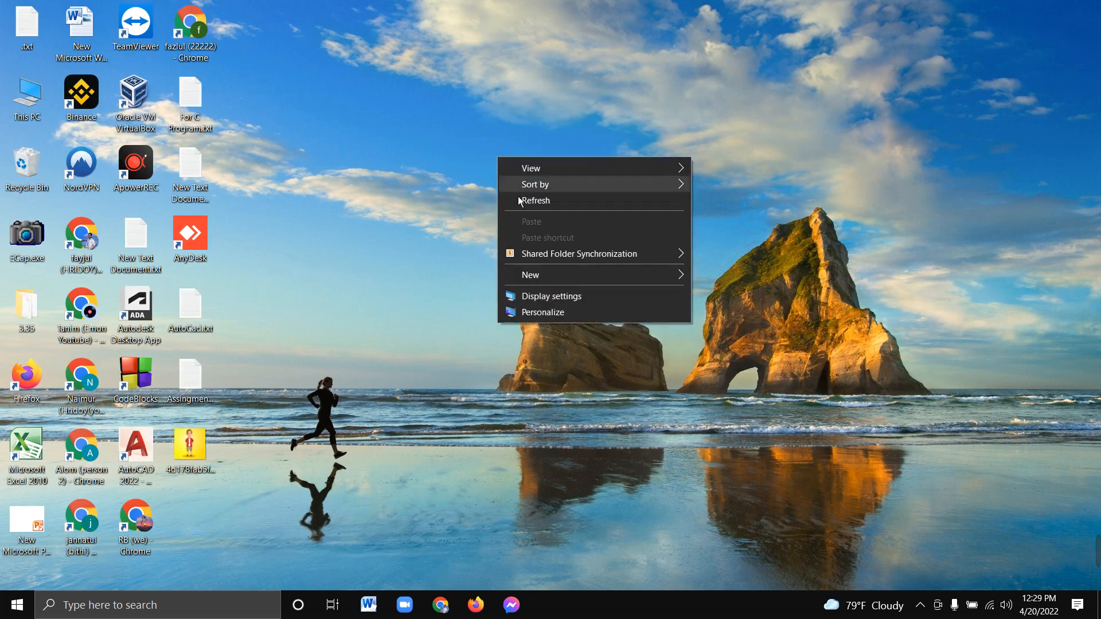
left_click(523, 202)
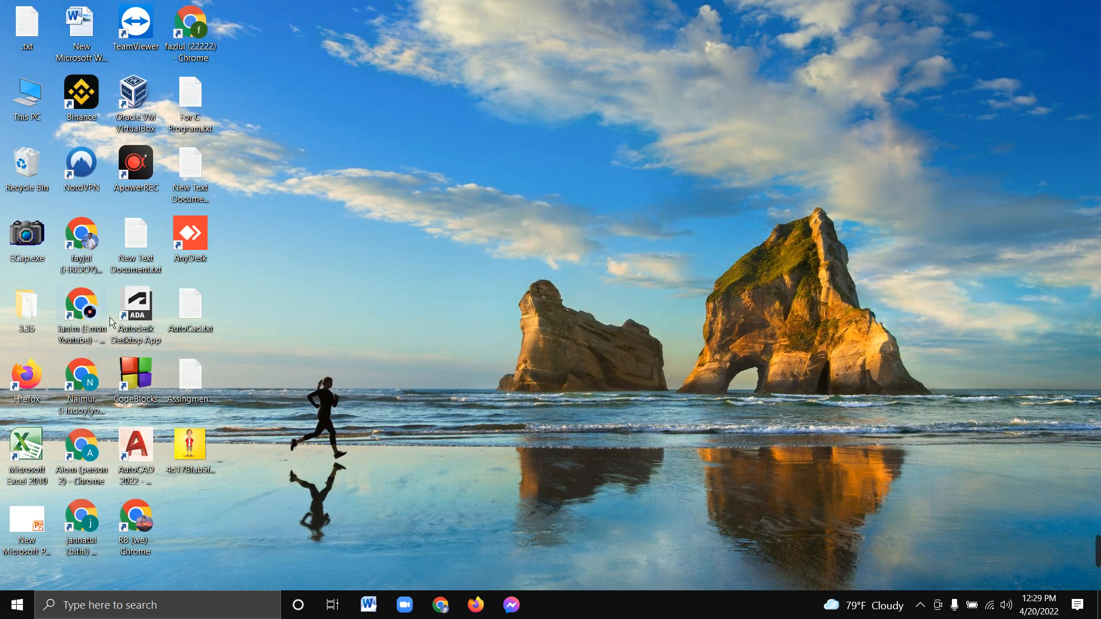
Open Chrome from the desktop profile shortcut and browse the Google apps list down to Docs.
left_click(90, 317)
double_click(90, 317)
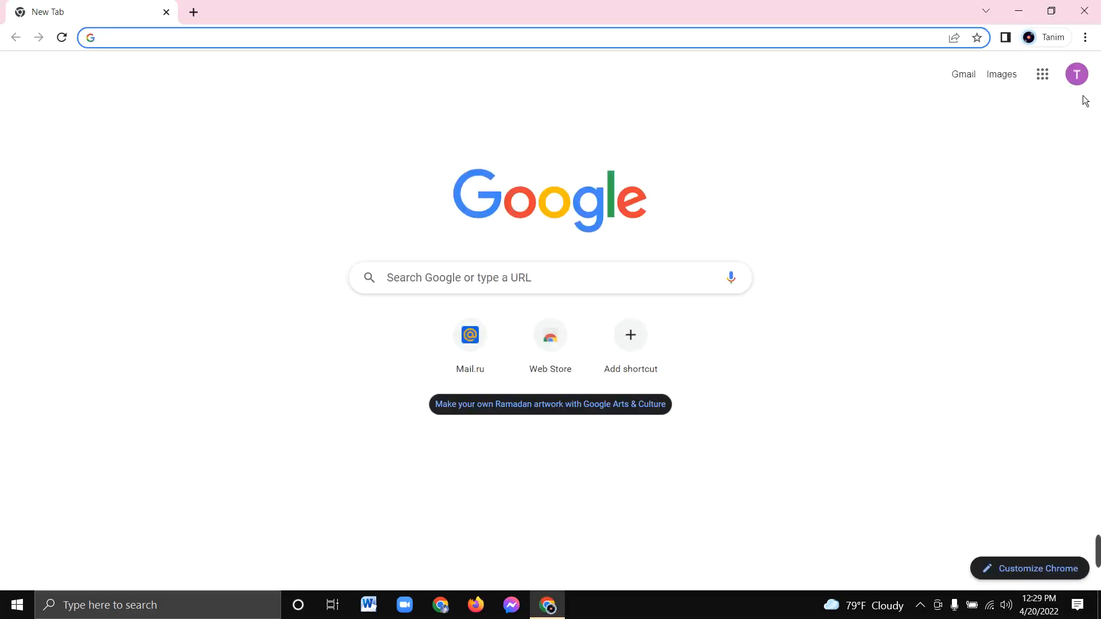
left_click(1051, 80)
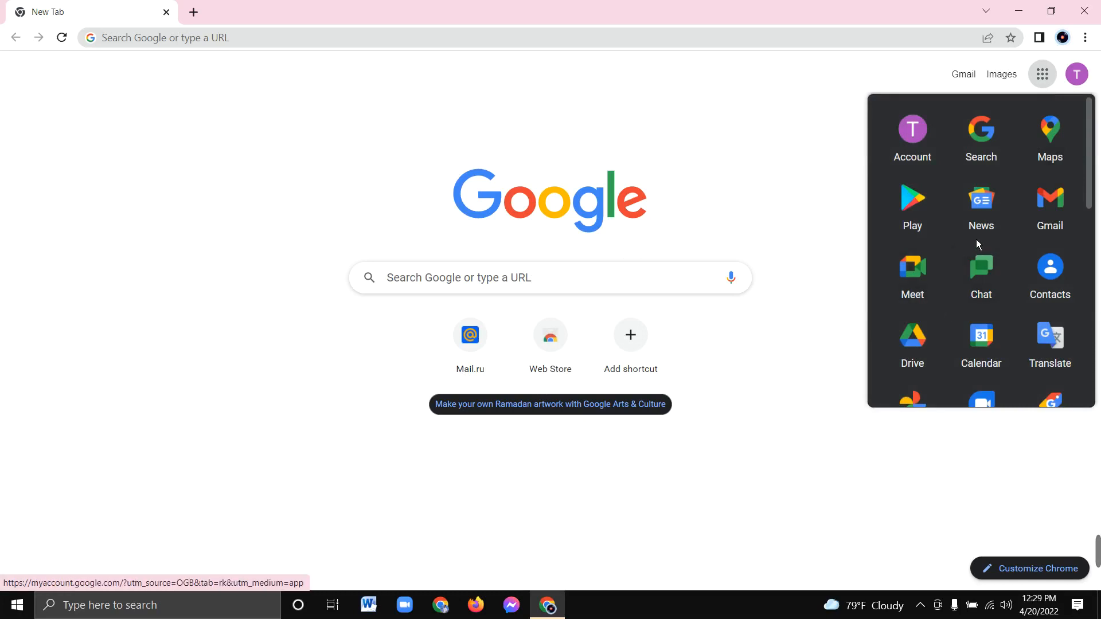
scroll(976, 239, "down", 3)
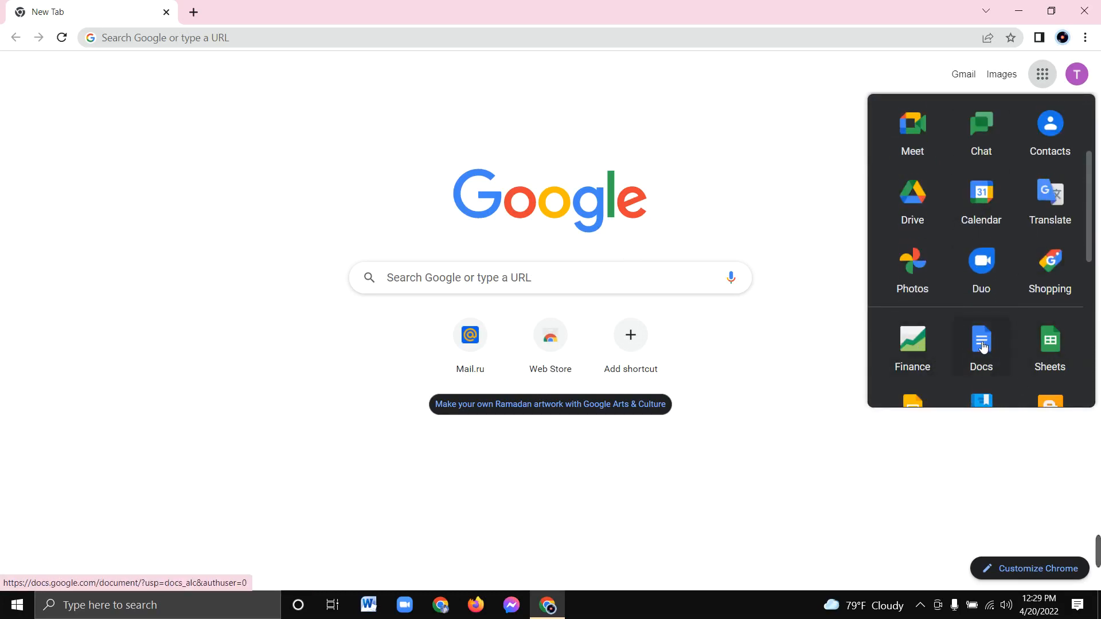
Search the web for "google docs" and open the Sign-in - Google Docs result.
left_click(159, 37)
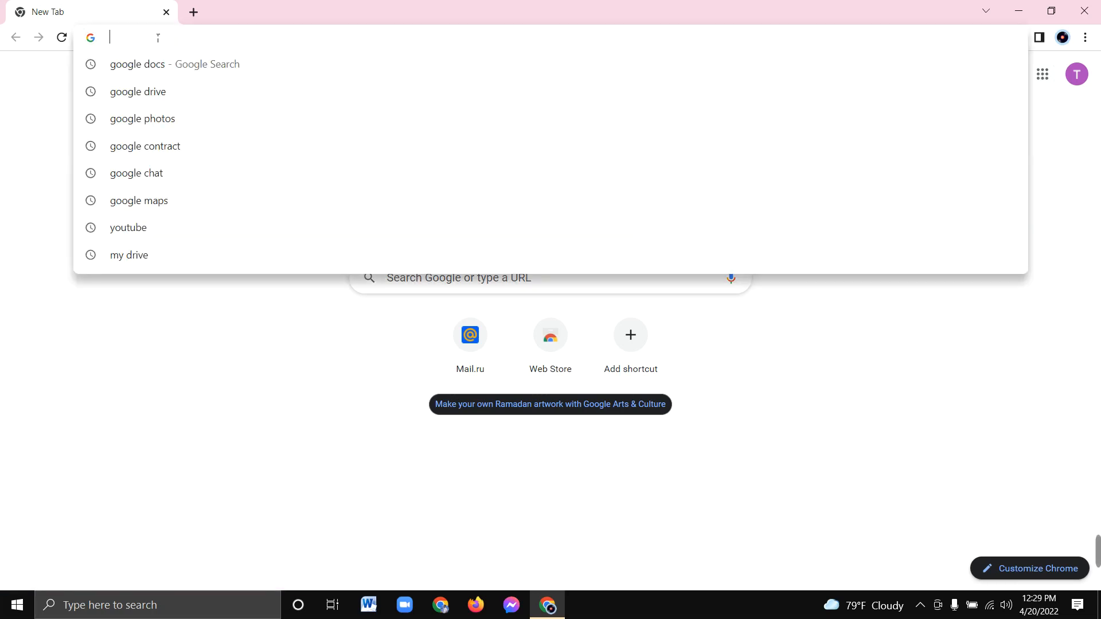
type("goog")
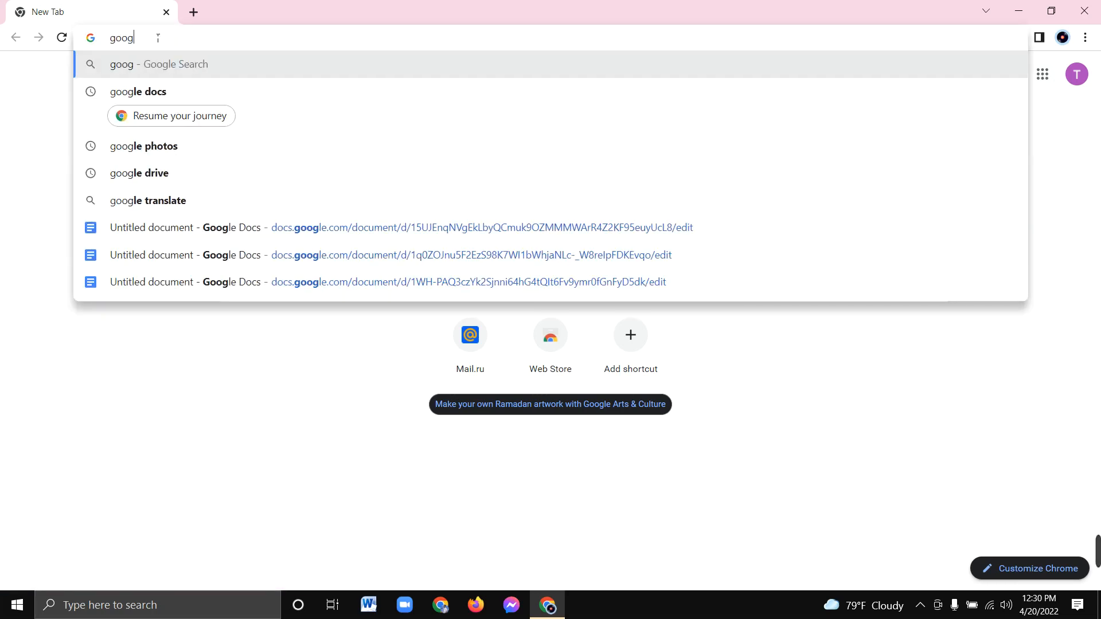
left_click(171, 98)
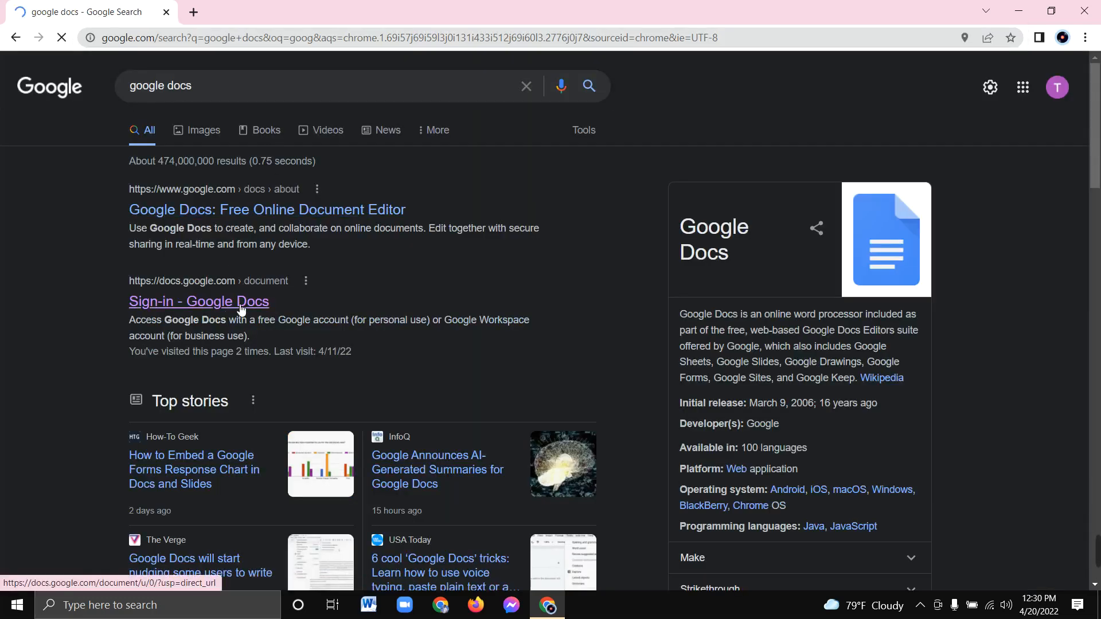
left_click(241, 302)
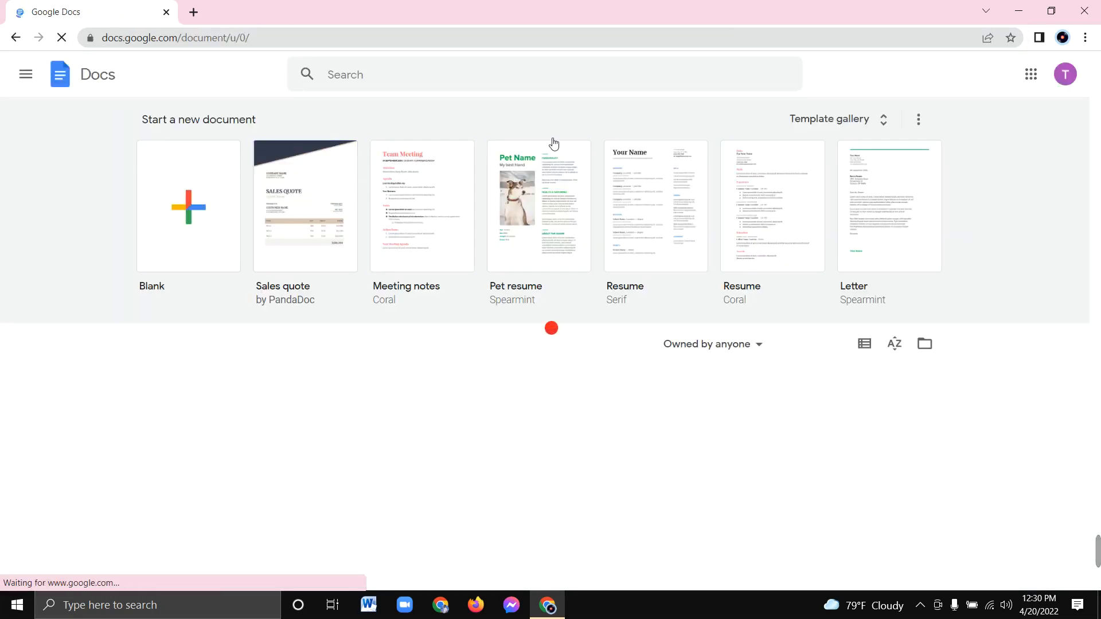
Open Docs from the Google apps list in a new browser tab and create a blank document.
left_click(194, 12)
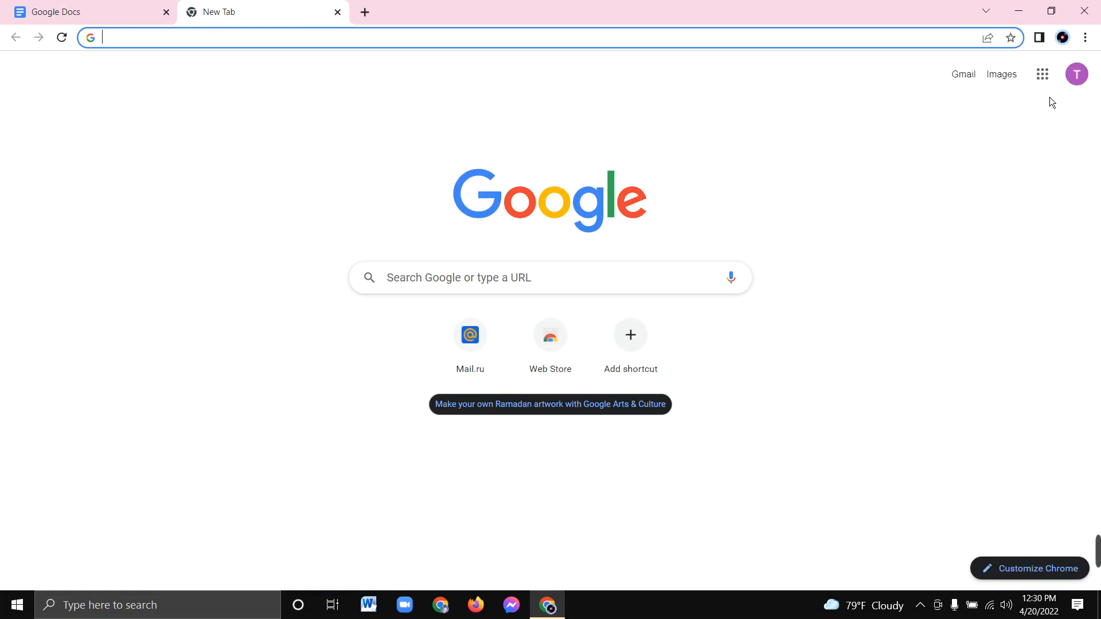
left_click(1043, 74)
scroll(994, 338, "down", 3)
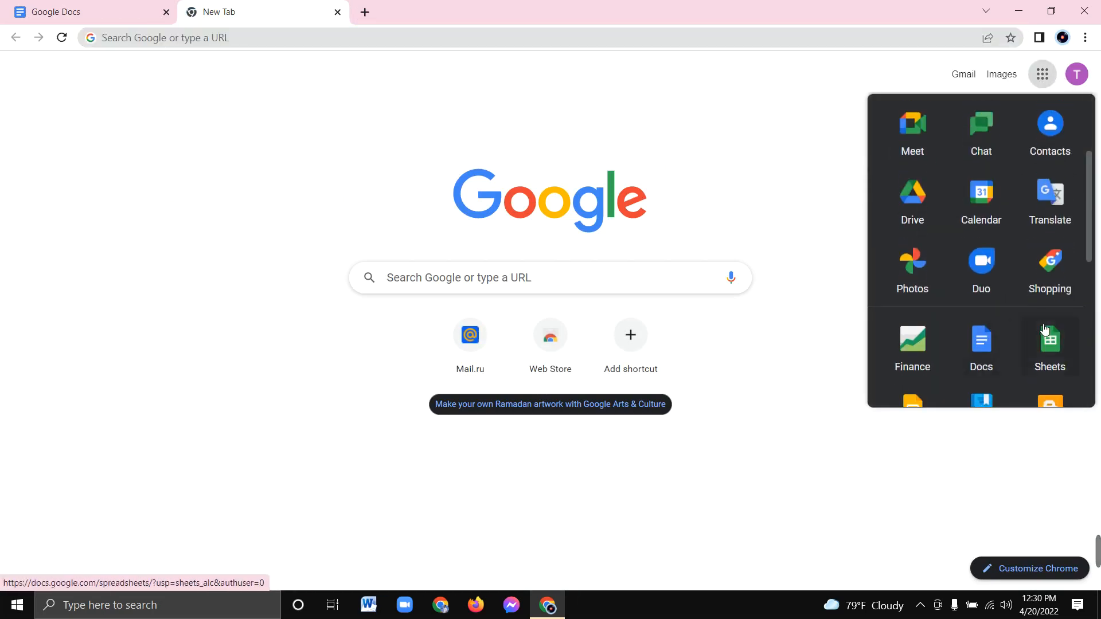
left_click(985, 344)
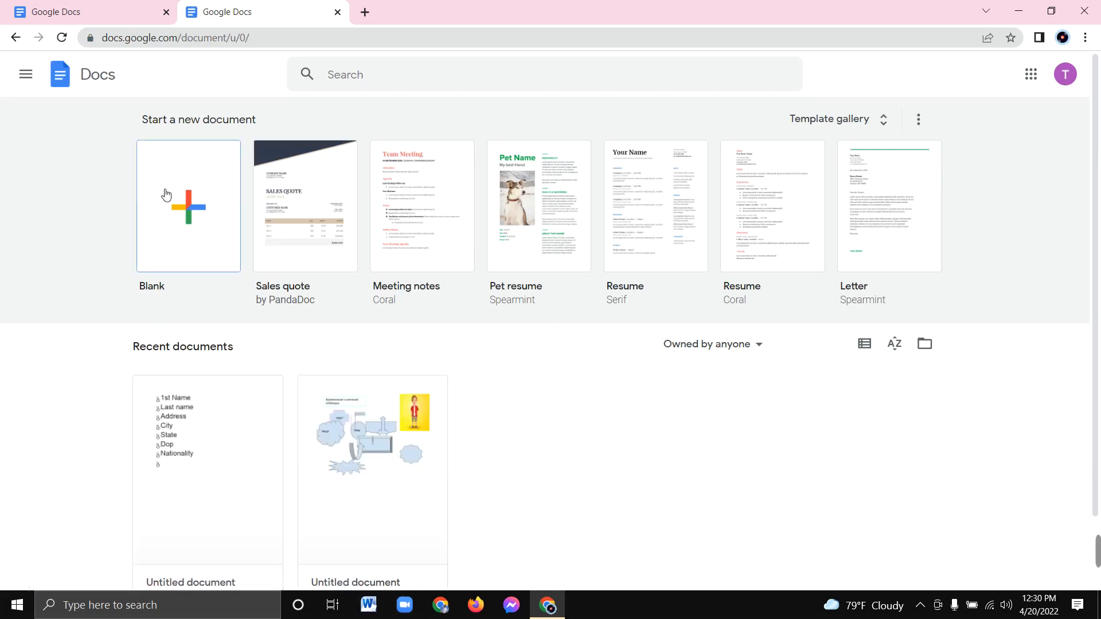
left_click(187, 190)
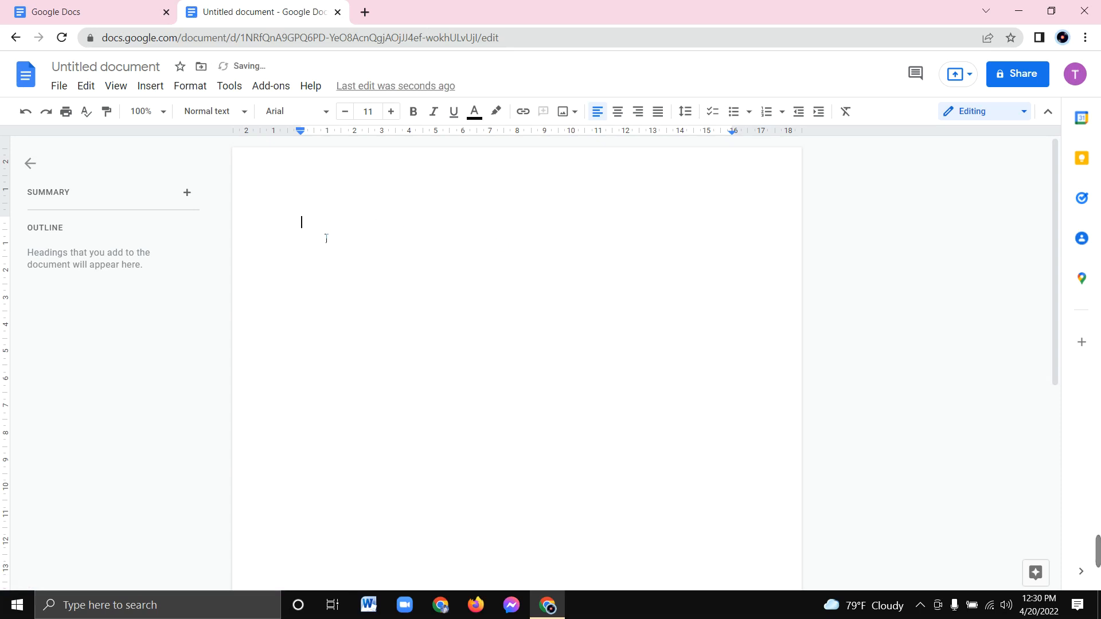
Search for "about bangladesh" in a new browser tab and open the UNDP About Bangladesh page.
left_click(365, 12)
left_click(375, 41)
type("a")
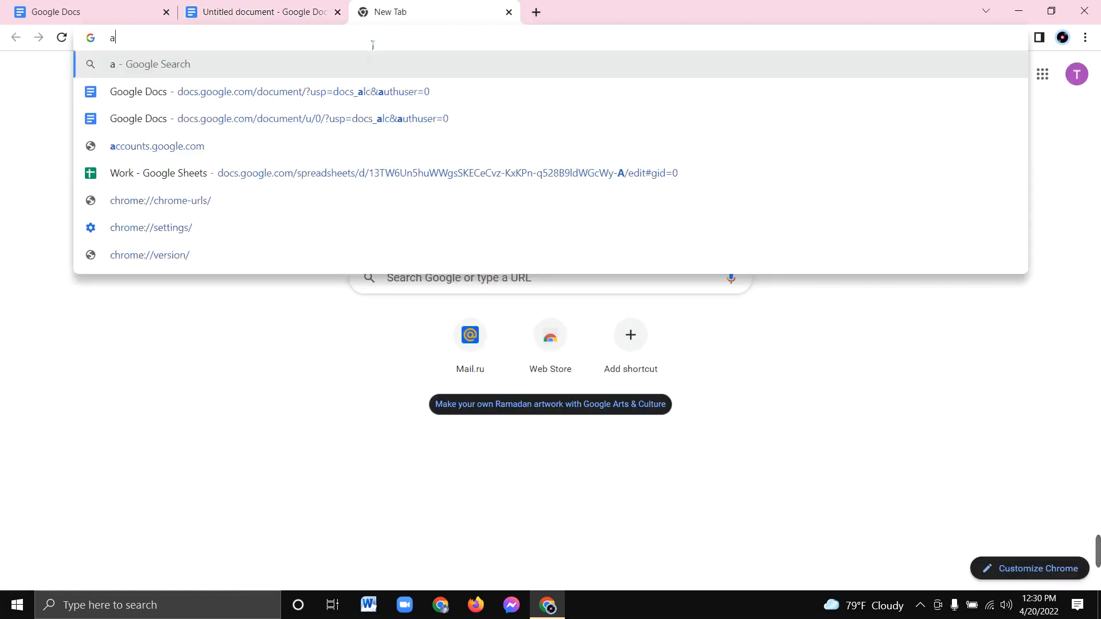
type("bout ")
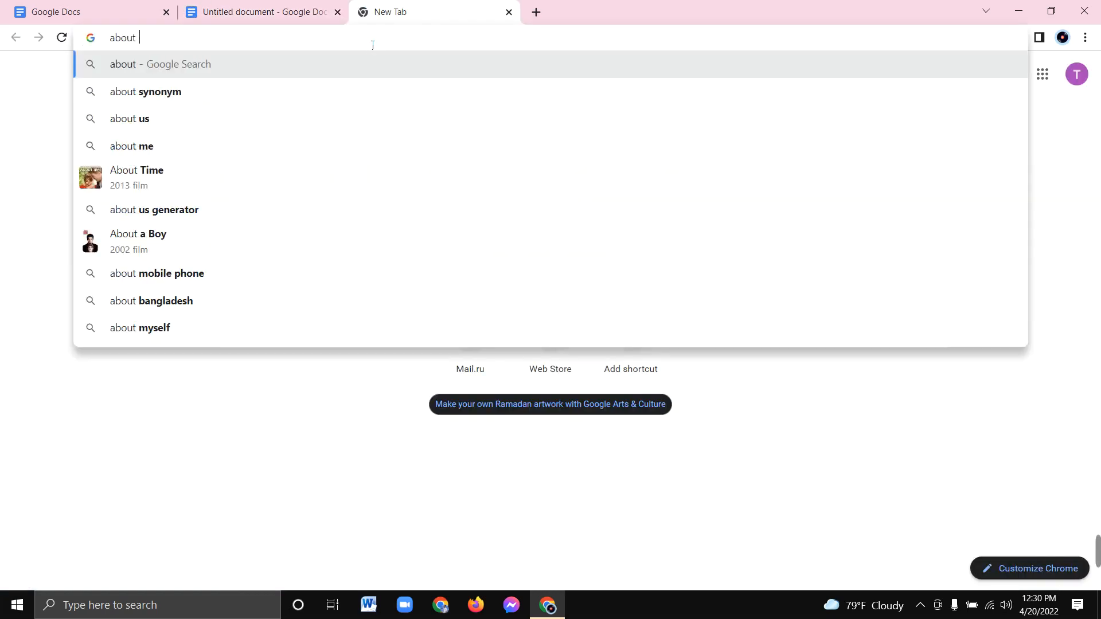
type("bangladesh")
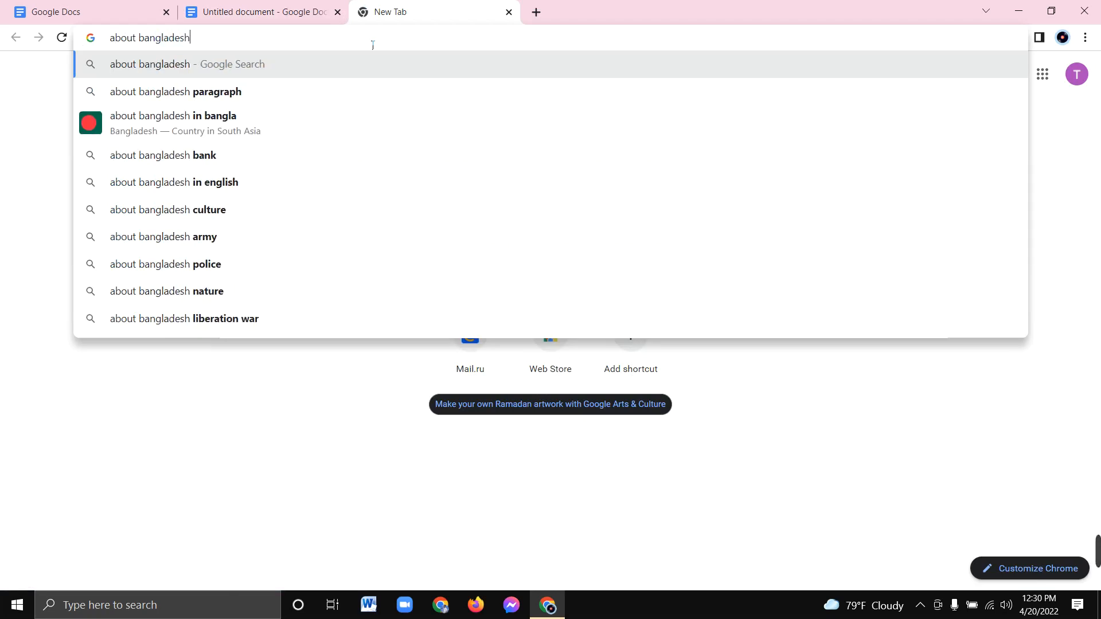
key("Return")
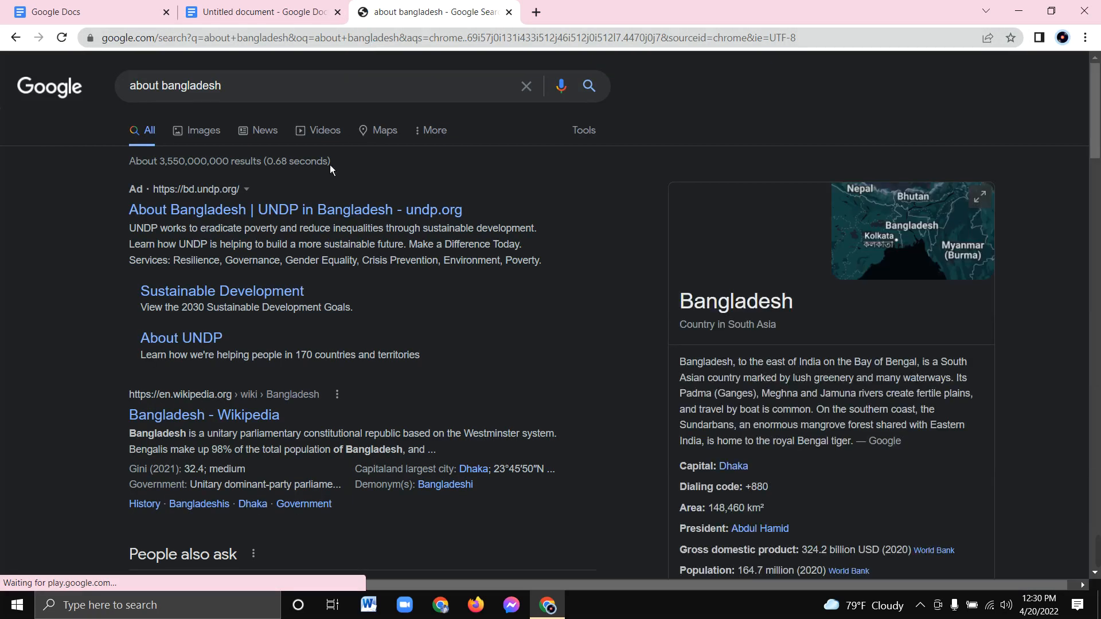
left_click(172, 211)
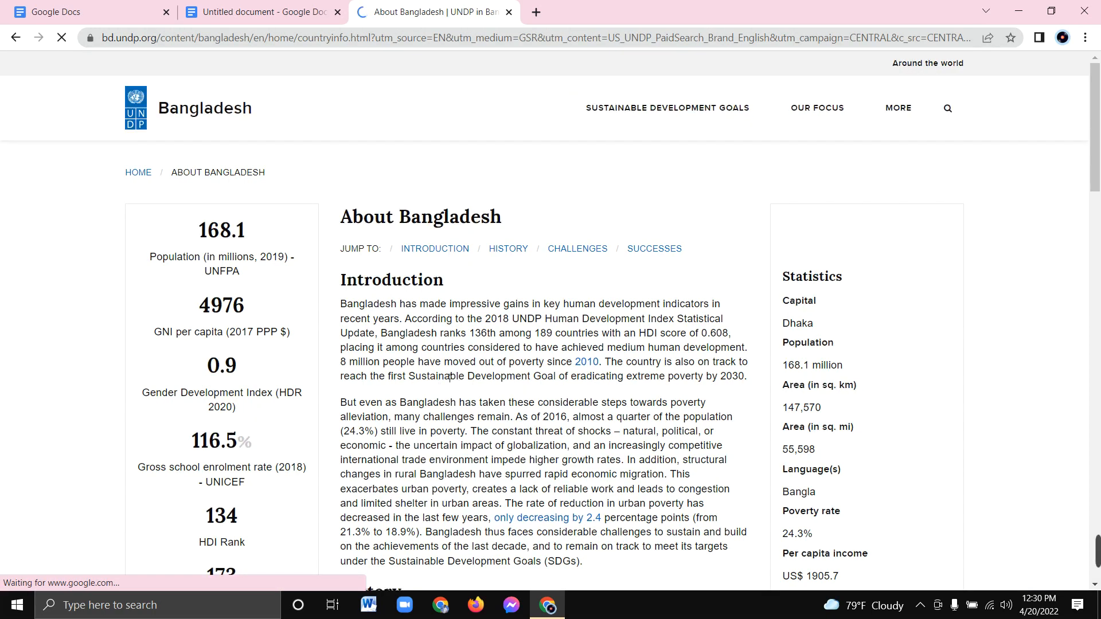
Copy the two Introduction paragraphs from the UNDP page and paste them into the blank document.
scroll(441, 377, "down", 3)
scroll(441, 378, "up", 3)
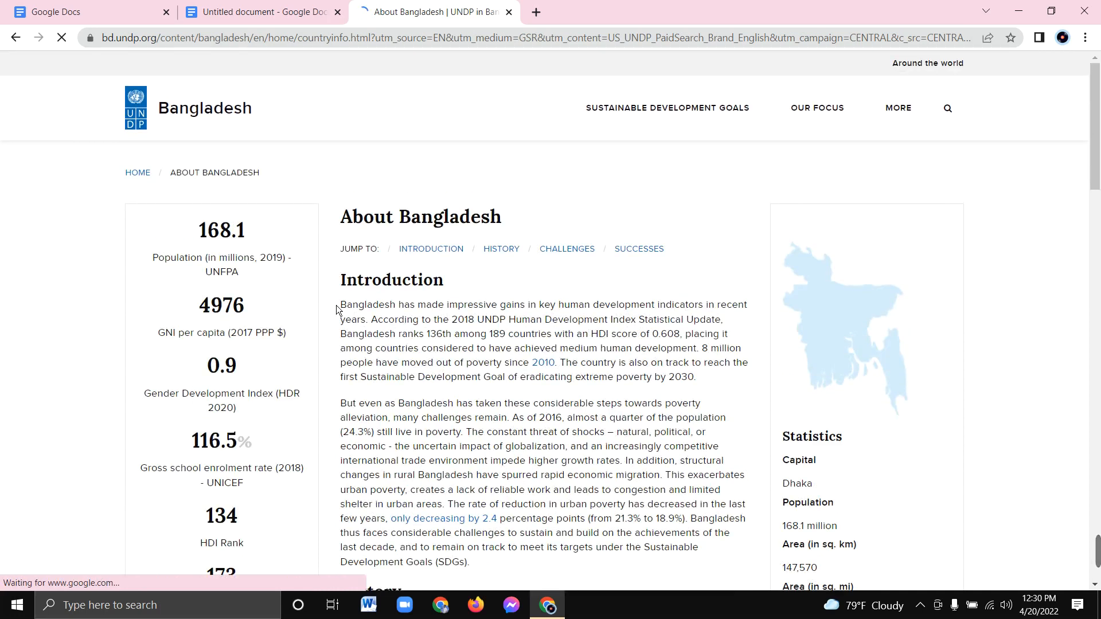
left_click_drag(347, 312, 494, 286)
key("ctrl+c")
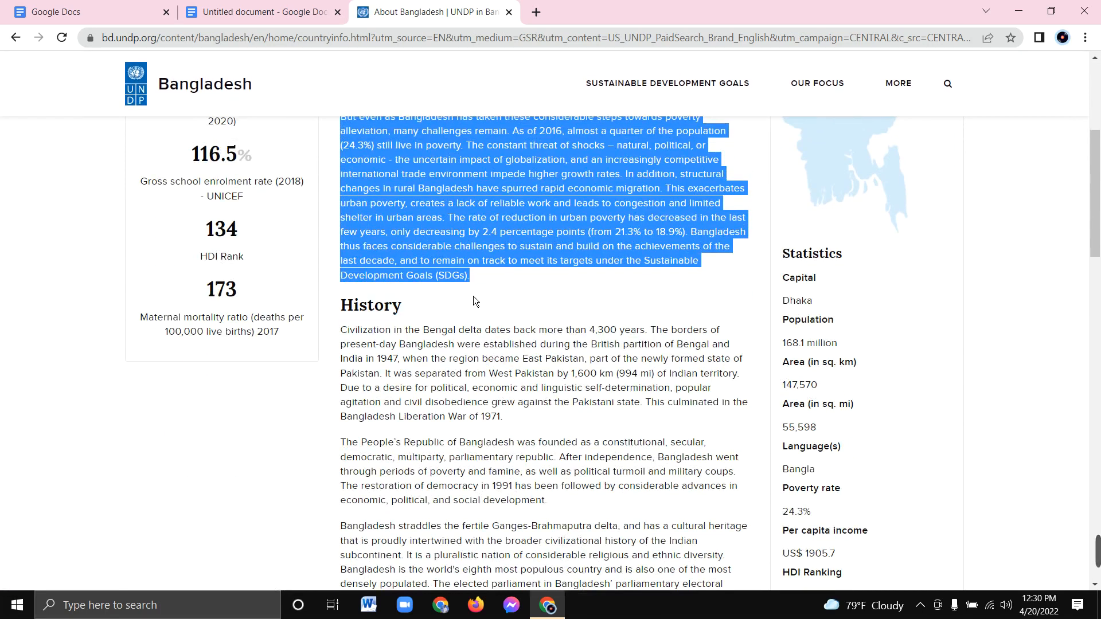
left_click(261, 12)
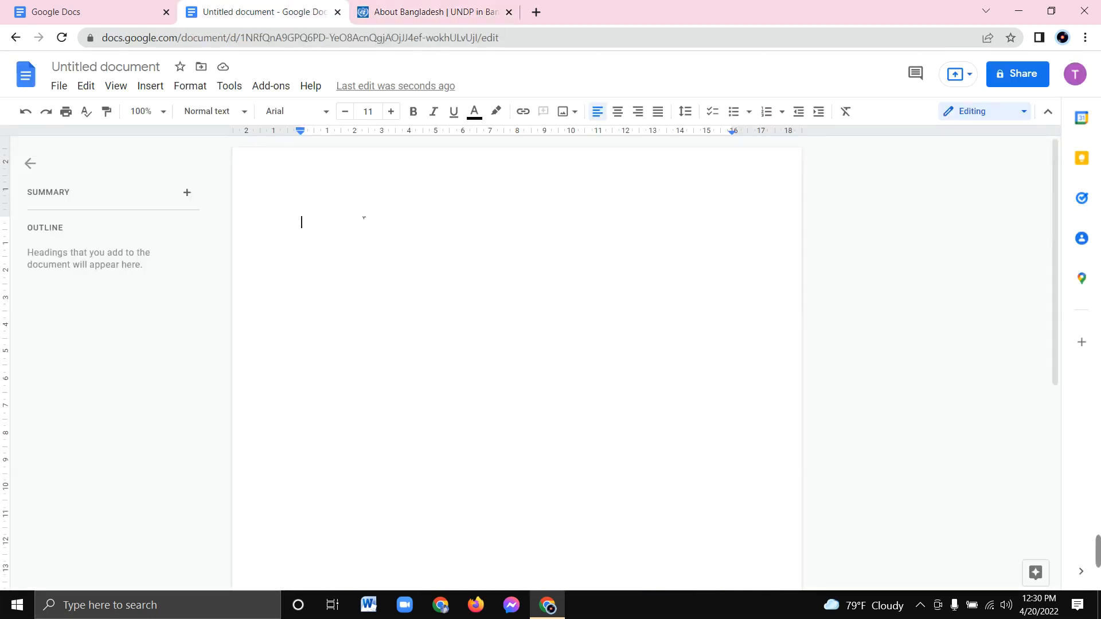
key("ctrl+v")
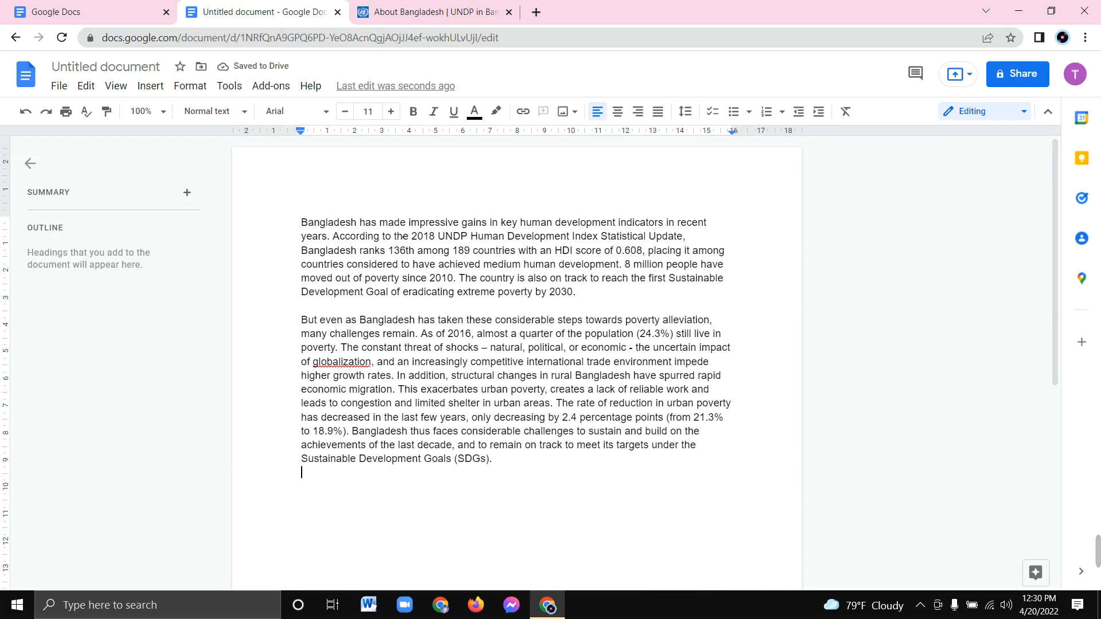
Join the two pasted paragraphs into one by removing the blank line before "But even as Bangladesh".
left_click_drag(299, 220, 711, 487)
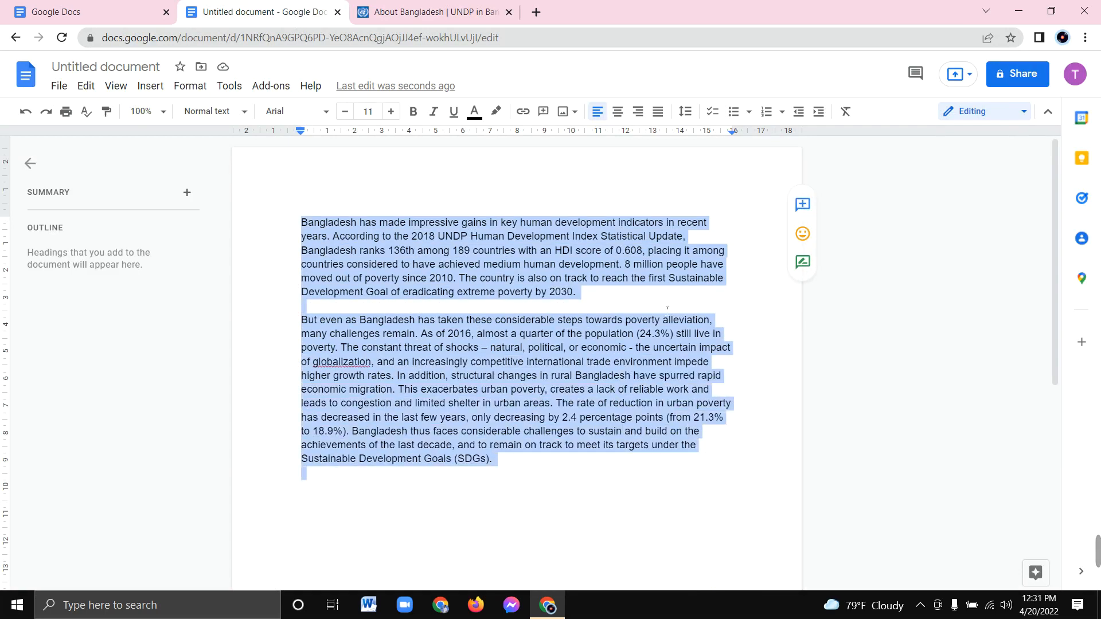
left_click(667, 308)
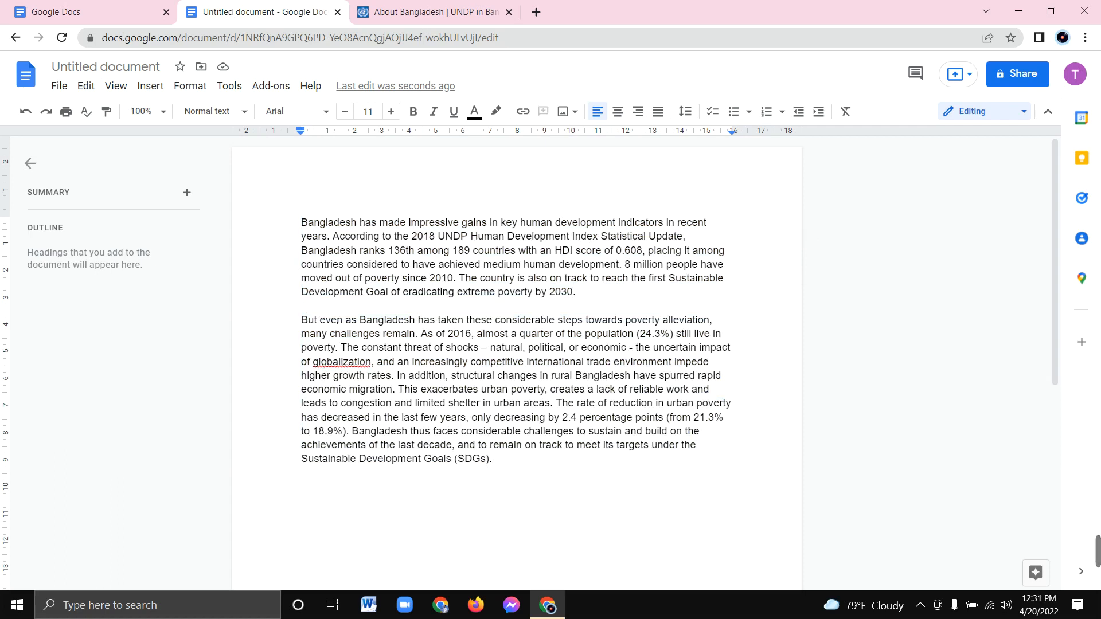
left_click(302, 320)
key("BackSpace")
key("BackSpace")
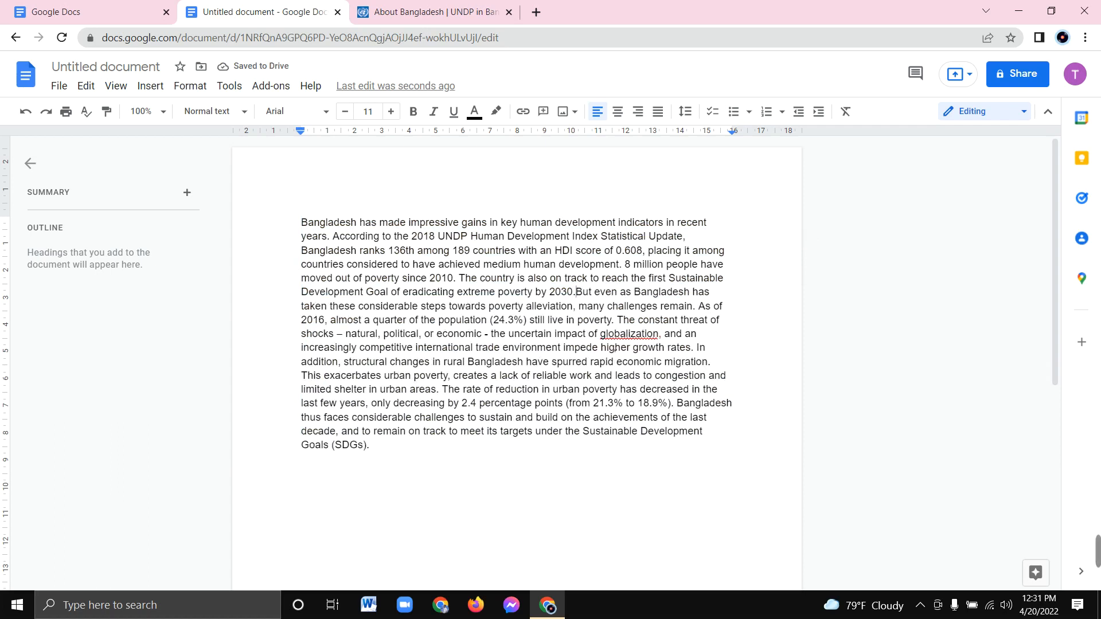
left_click(592, 362)
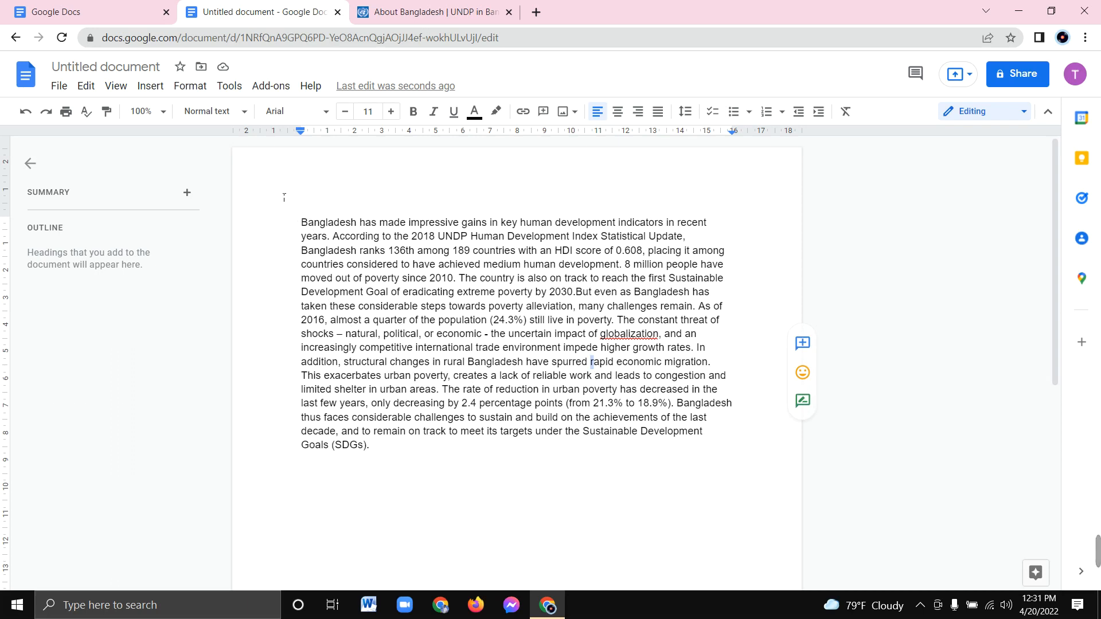
Select the whole text, try centre and right alignment, and finish with it justified.
left_click_drag(300, 222, 523, 455)
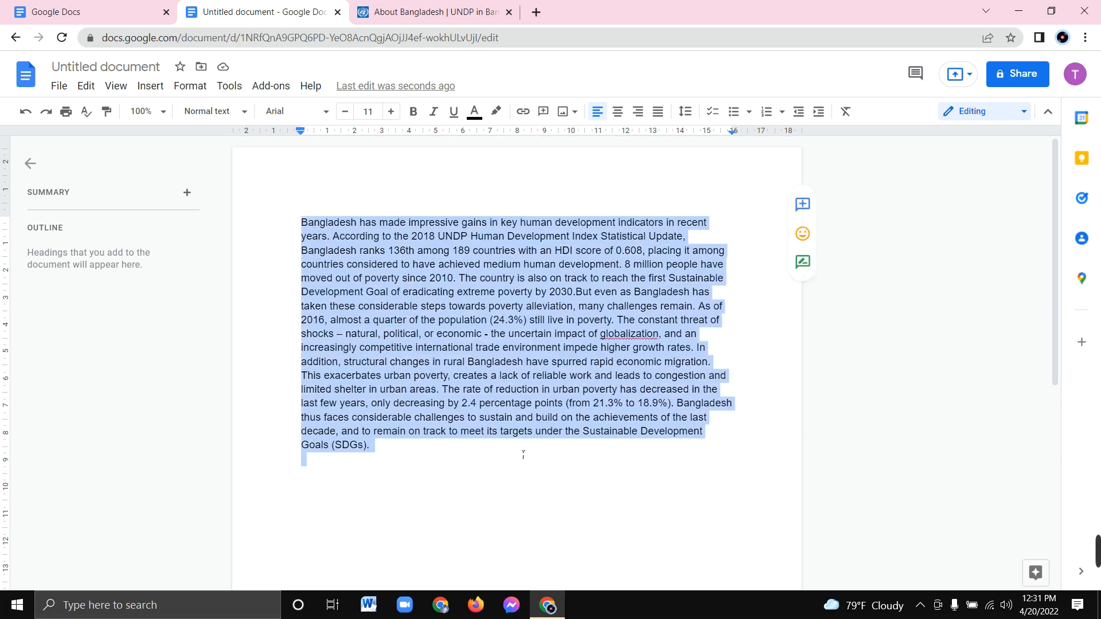
left_click(619, 114)
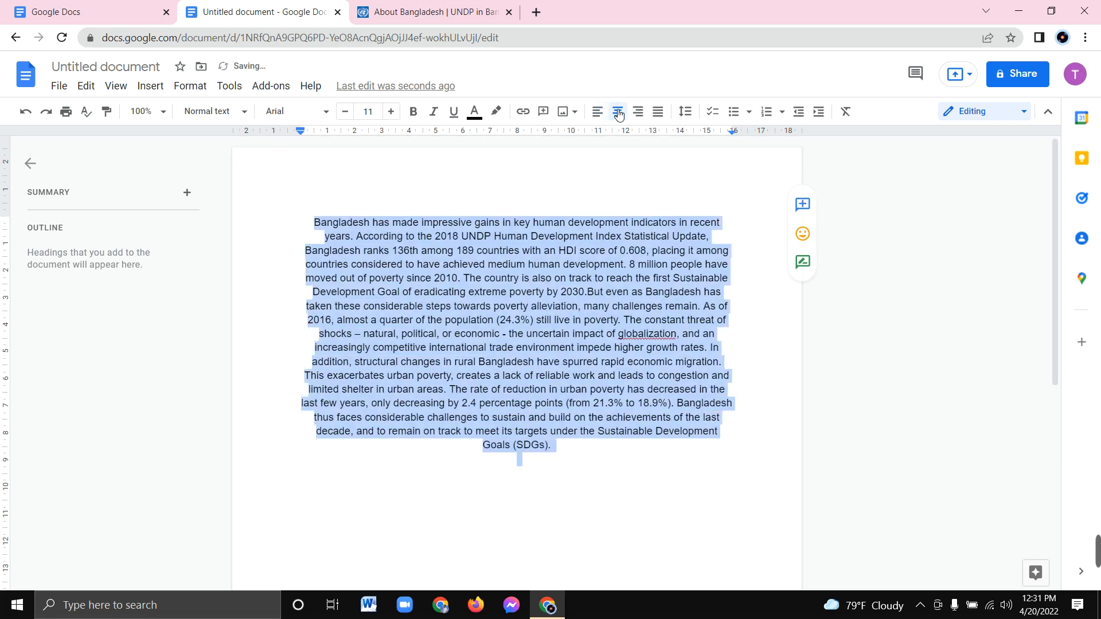
left_click(639, 112)
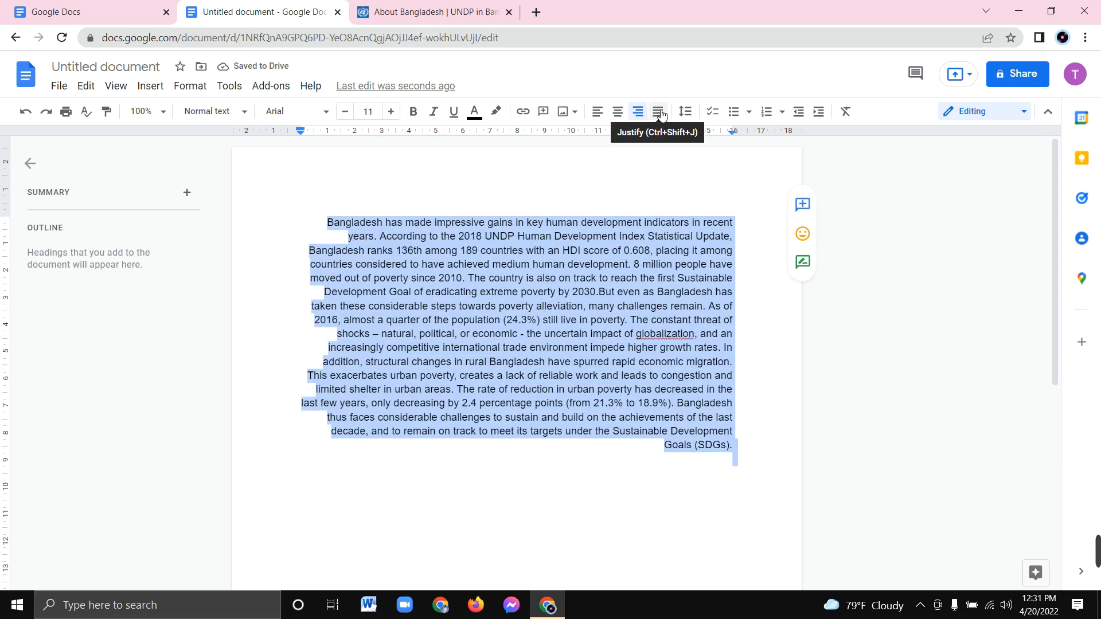
left_click(661, 114)
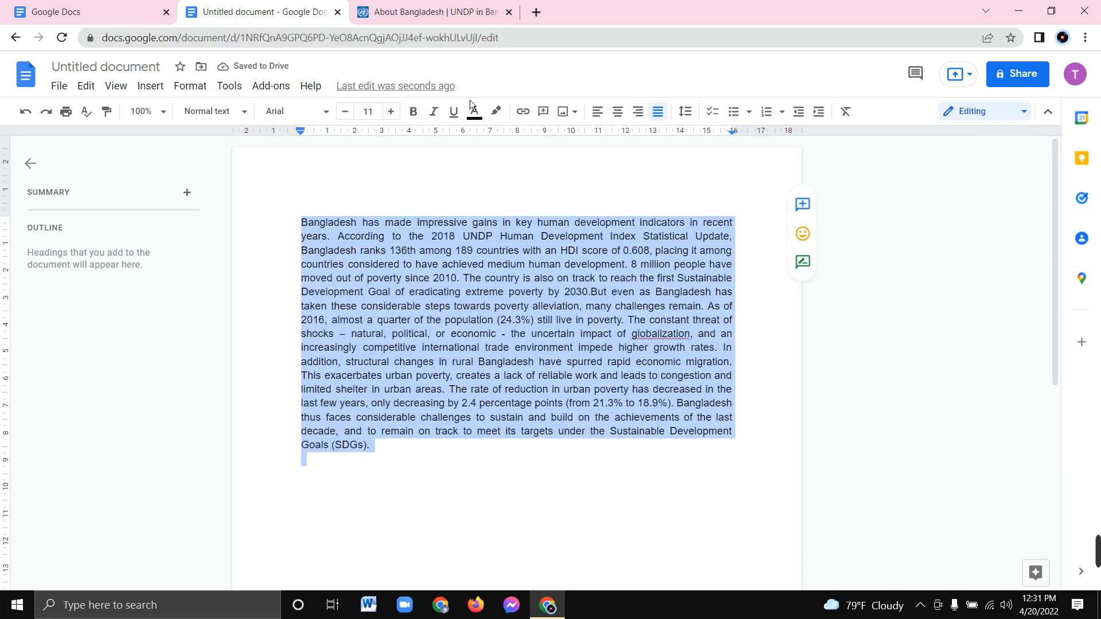
Set the selected text's font size to 13 and make it bold.
left_click(391, 112)
left_click(392, 112)
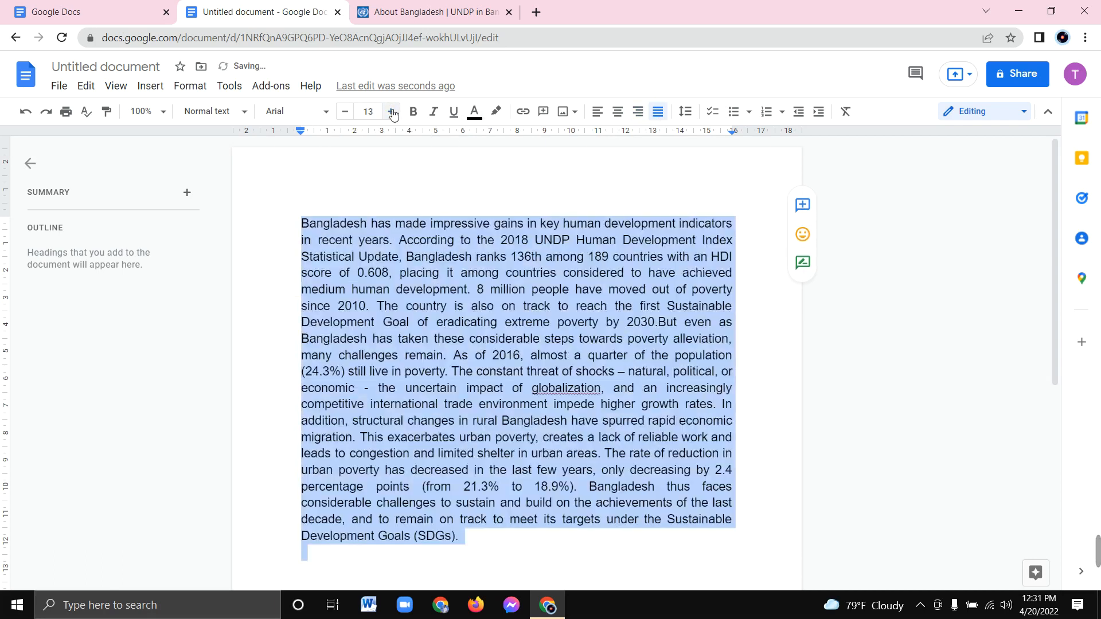
scroll(446, 301, "down", 3)
scroll(446, 301, "up", 3)
left_click(416, 114)
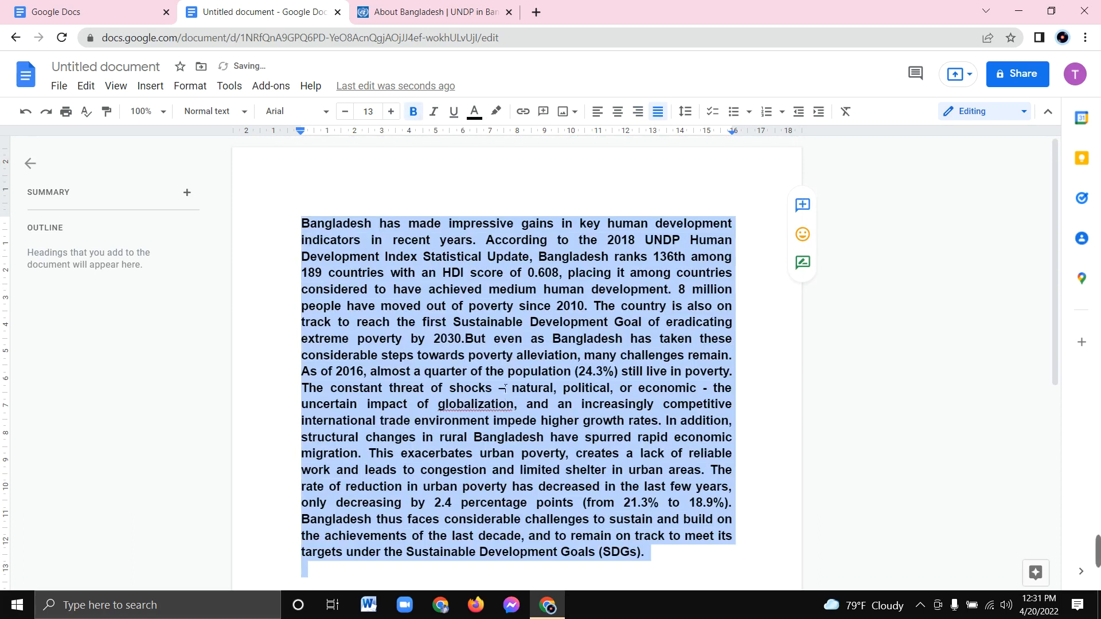
Try red, green and cyan as the selected text's colour, finish with the darkest magenta, and deselect the text.
scroll(502, 385, "down", 3)
scroll(493, 383, "up", 3)
left_click(474, 111)
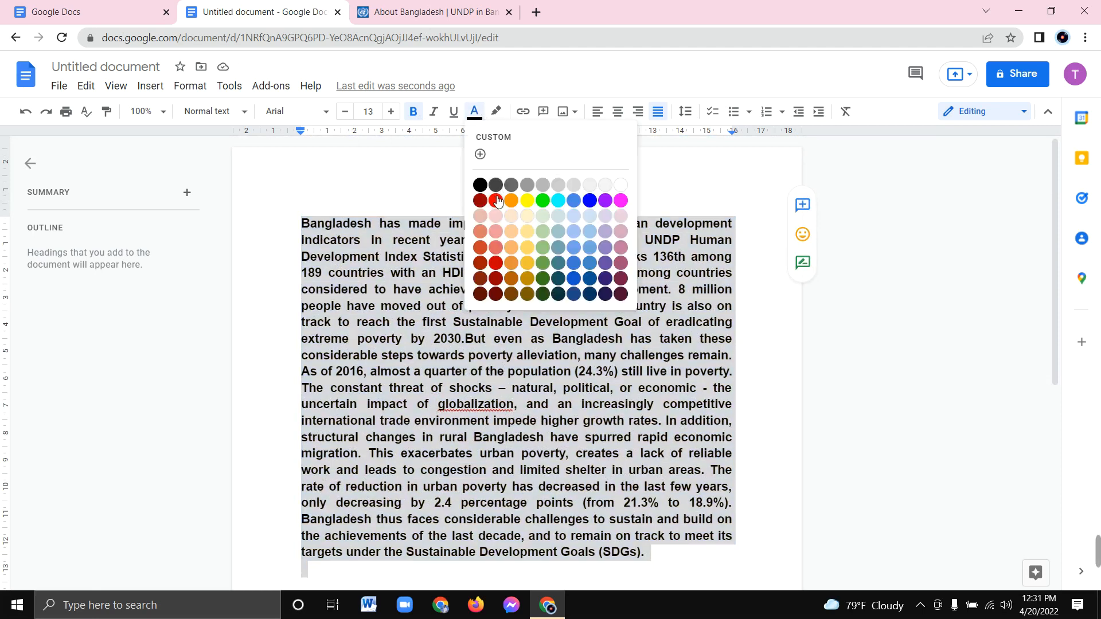
left_click(499, 202)
left_click(479, 117)
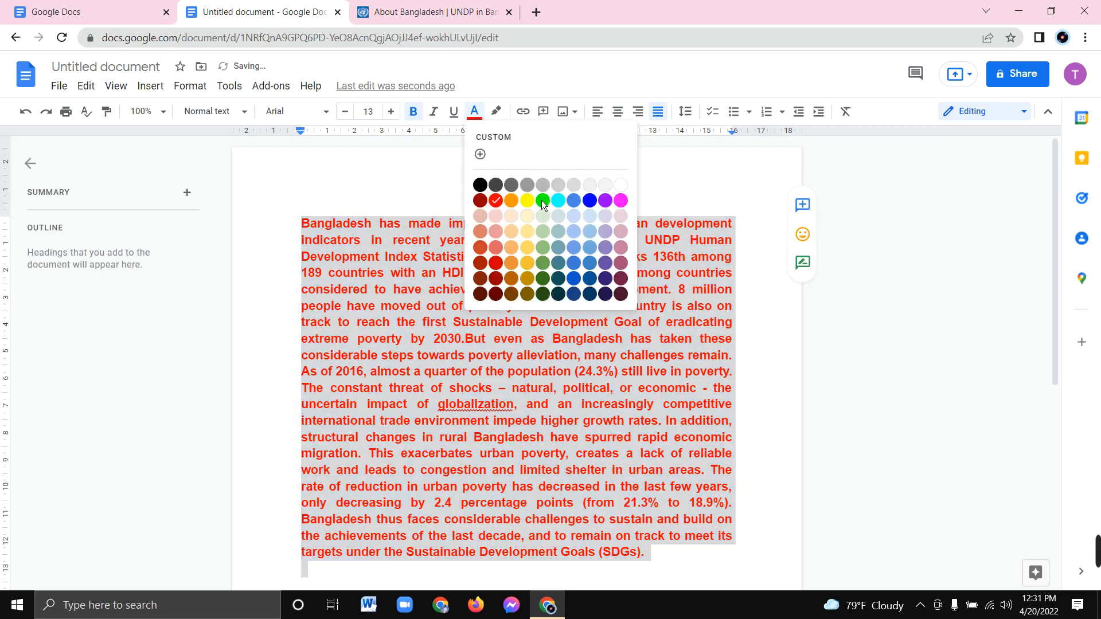
left_click(542, 200)
left_click(479, 120)
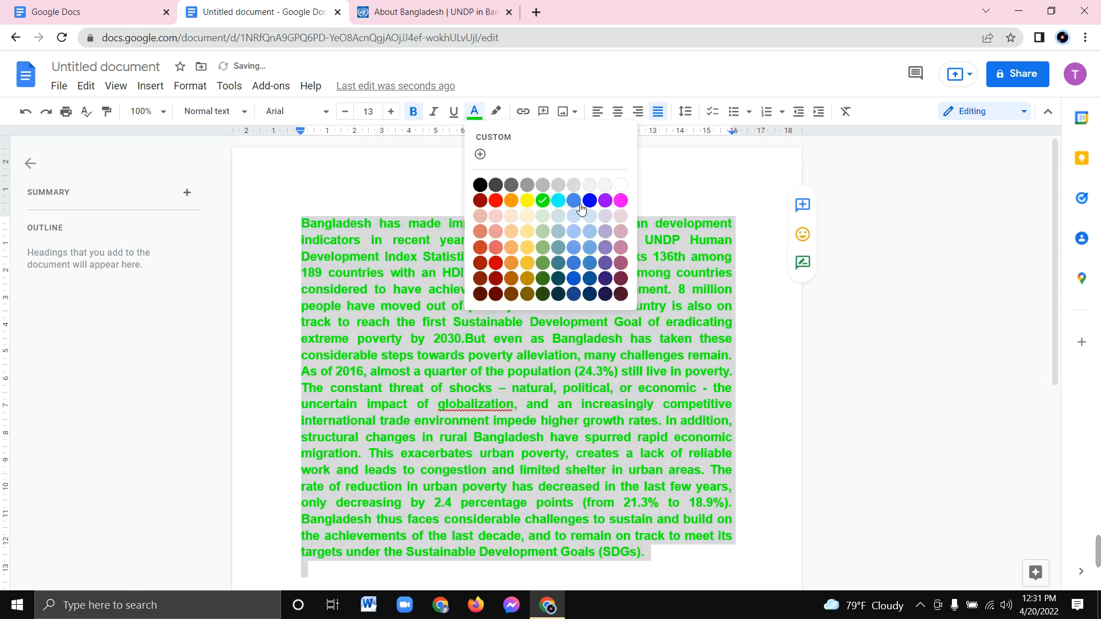
left_click(558, 202)
left_click(475, 113)
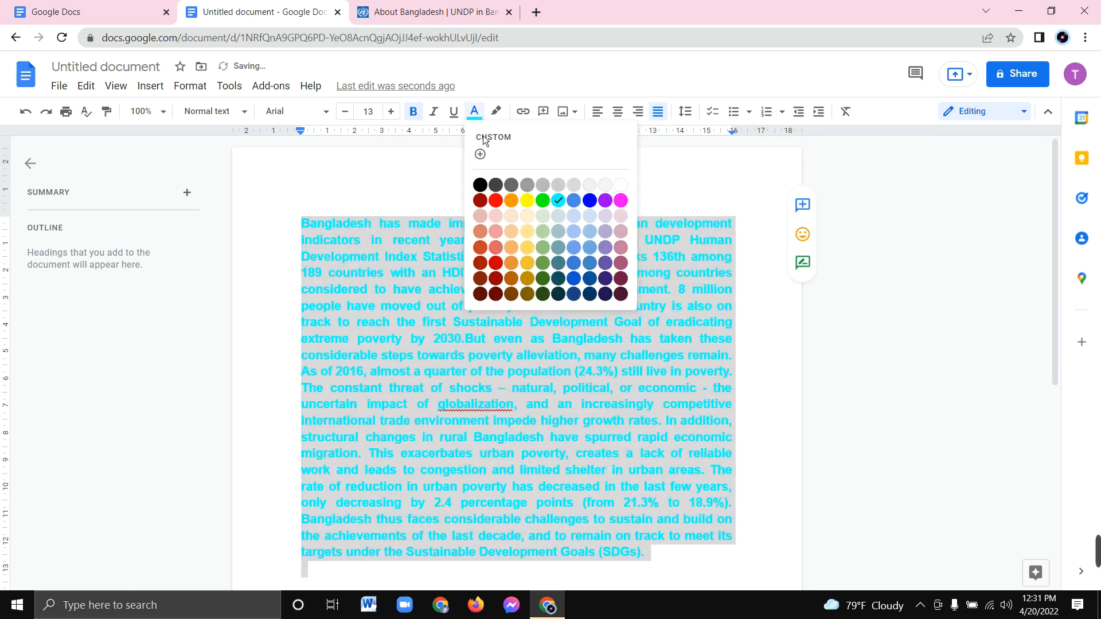
left_click(628, 298)
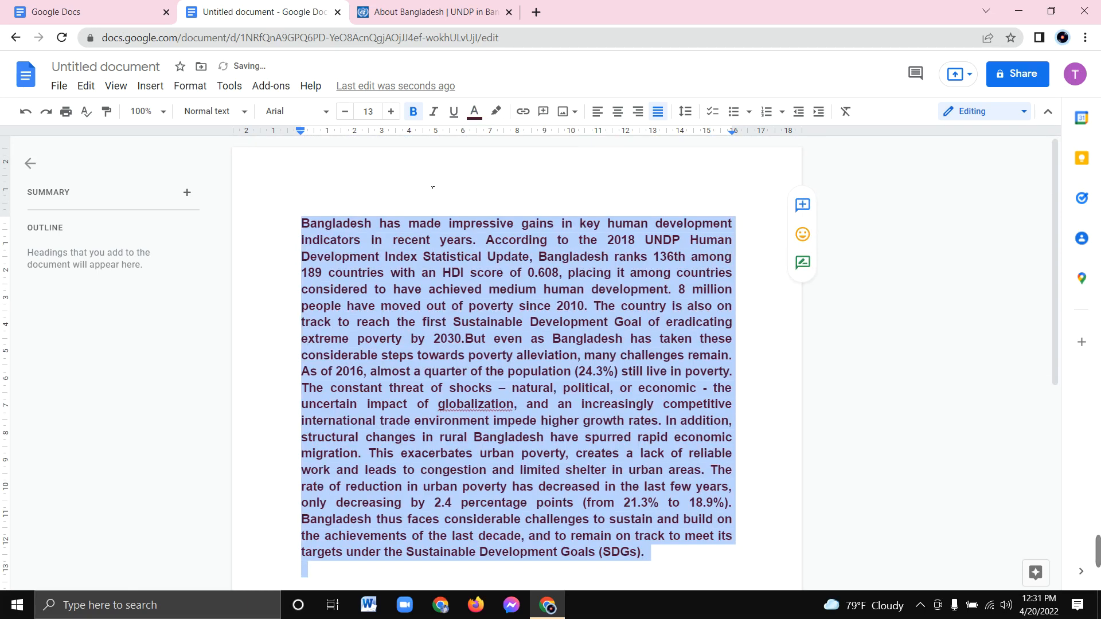
left_click(433, 188)
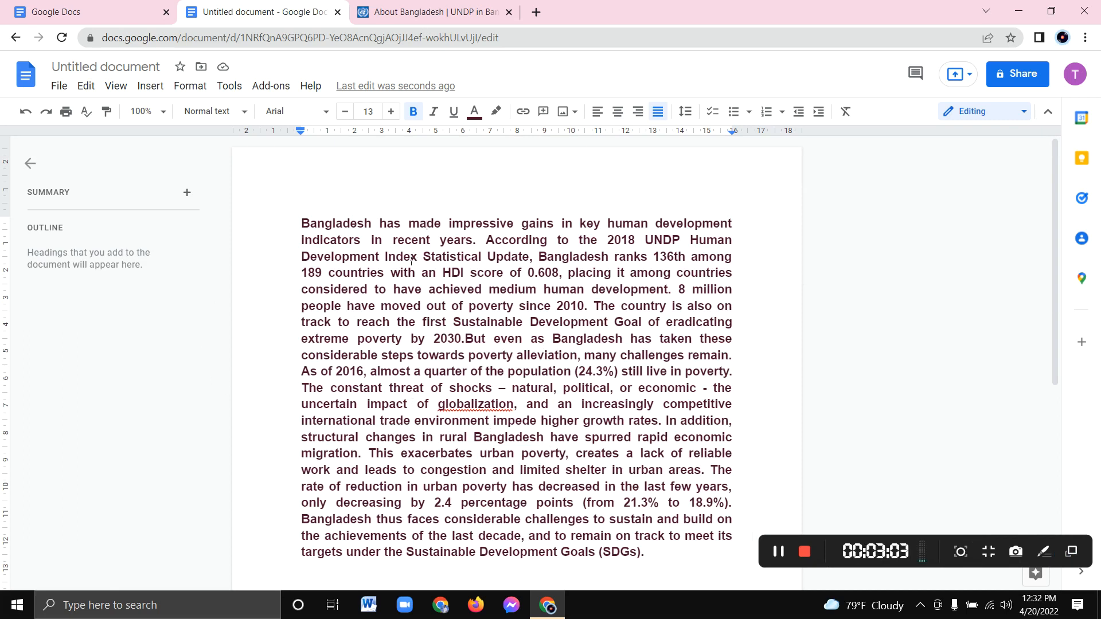
Apply the Title paragraph style to the Bangladesh paragraph.
left_click(194, 87)
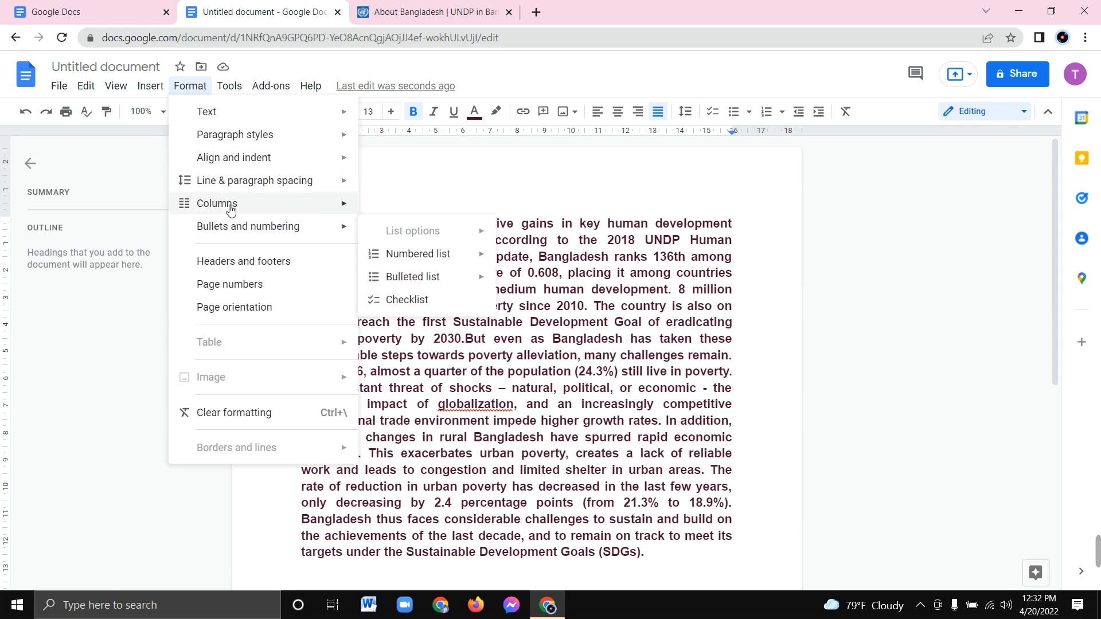
mouse_move(230, 186)
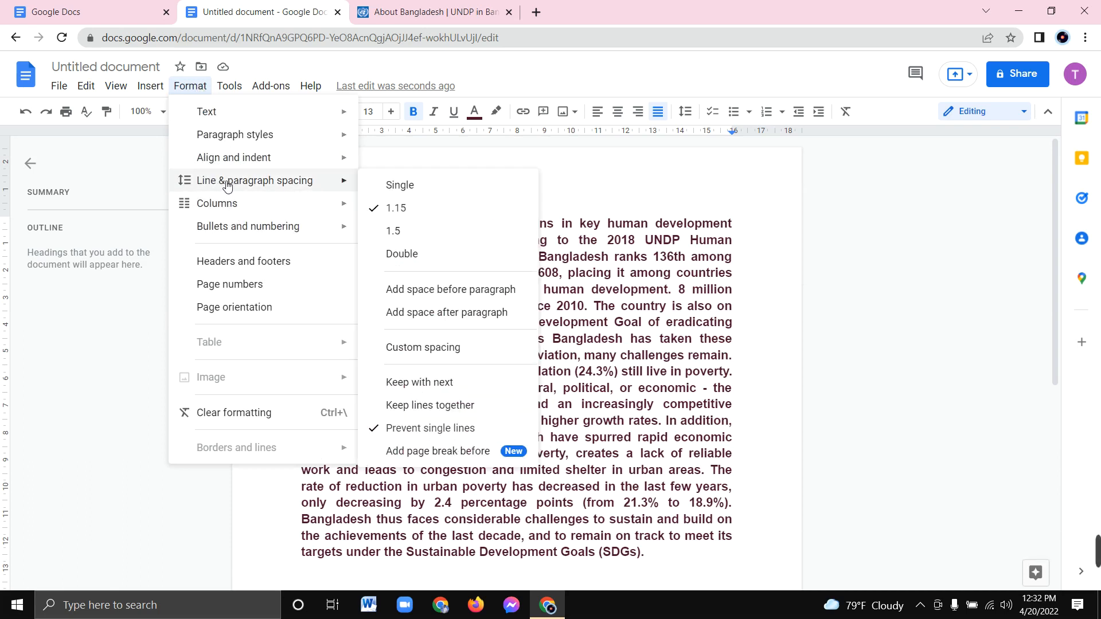
mouse_move(245, 143)
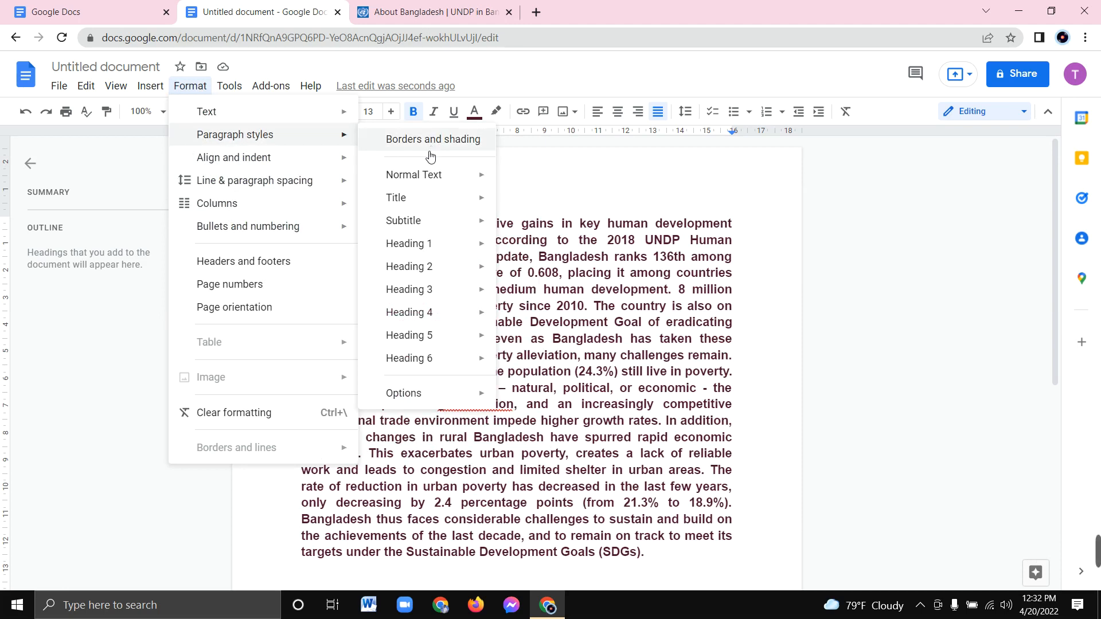
mouse_move(416, 180)
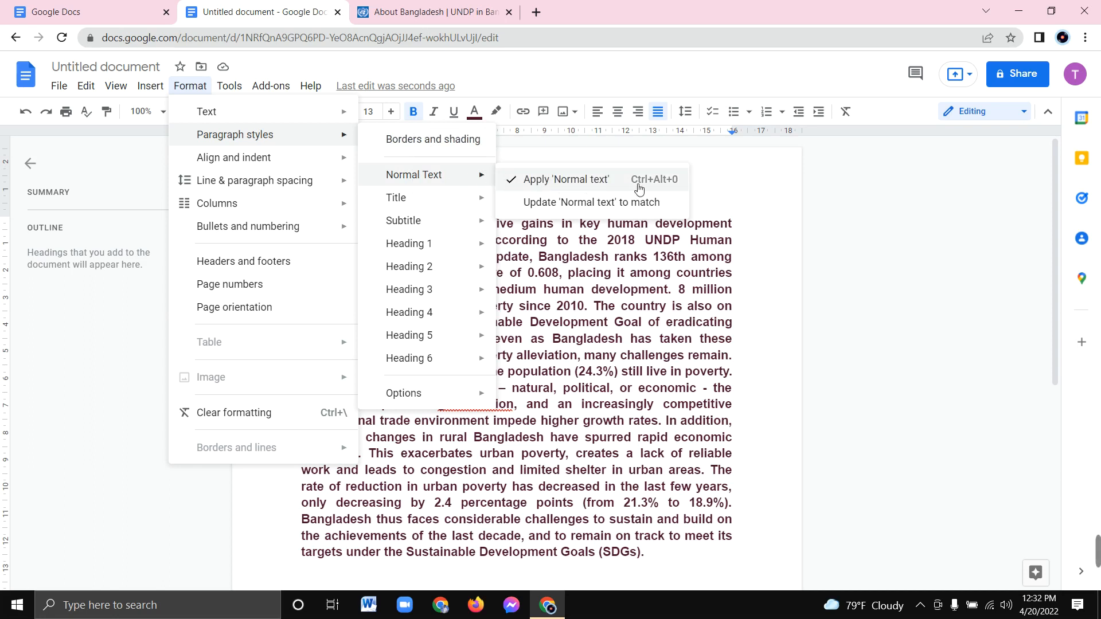
mouse_move(407, 201)
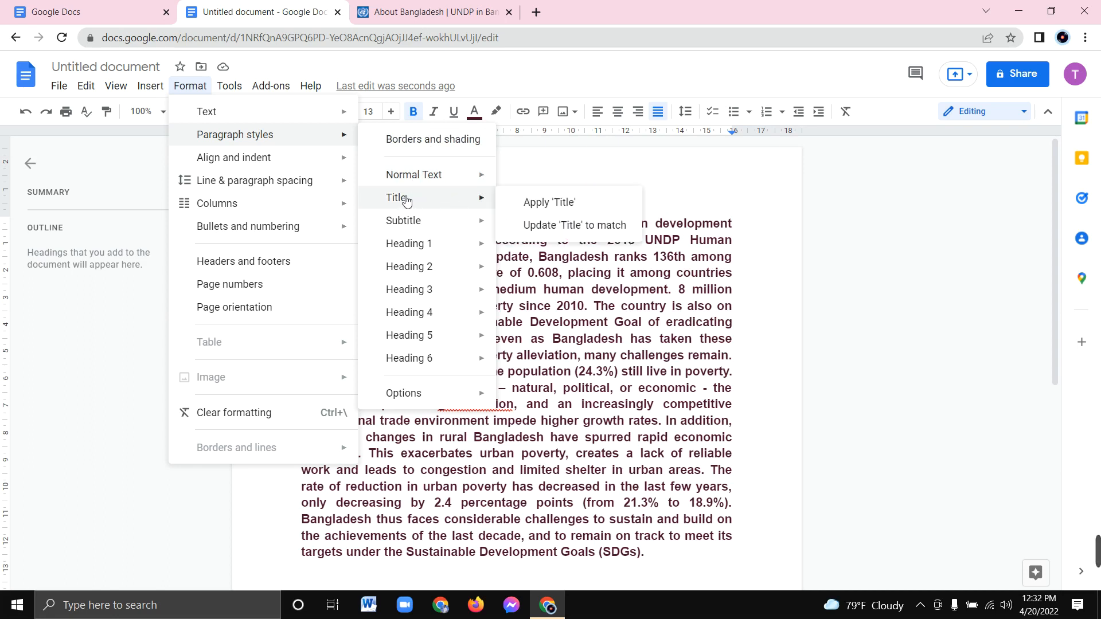
left_click(600, 204)
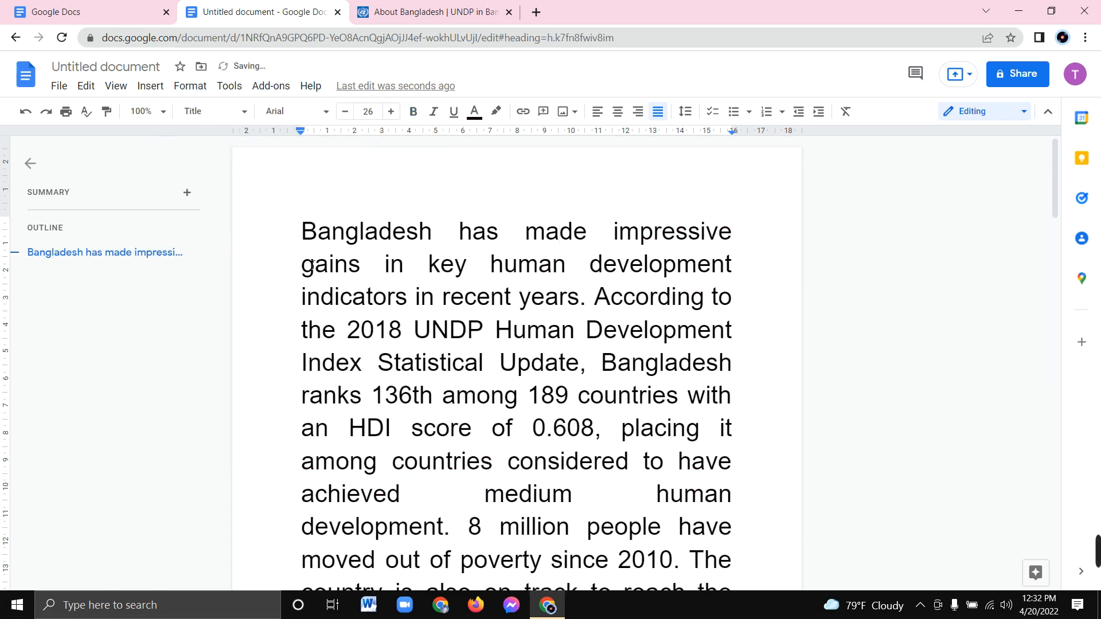
Try to reduce the Title-styled paragraph's font size to 19 without selecting its text.
scroll(304, 262, "down", 20)
scroll(306, 261, "down", 3)
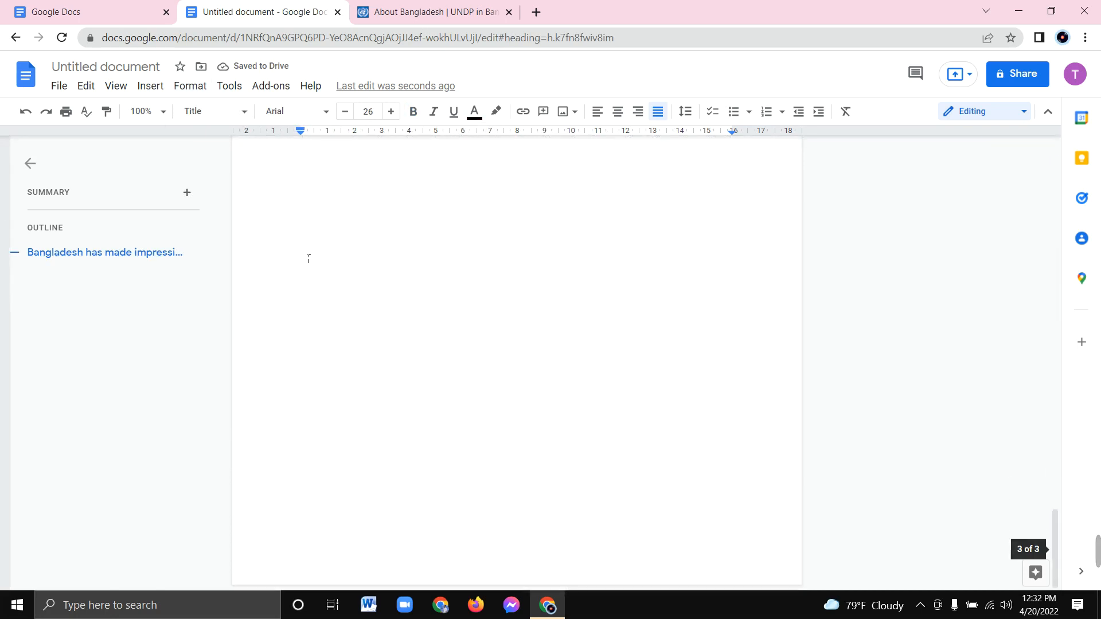
scroll(309, 258, "up", 8)
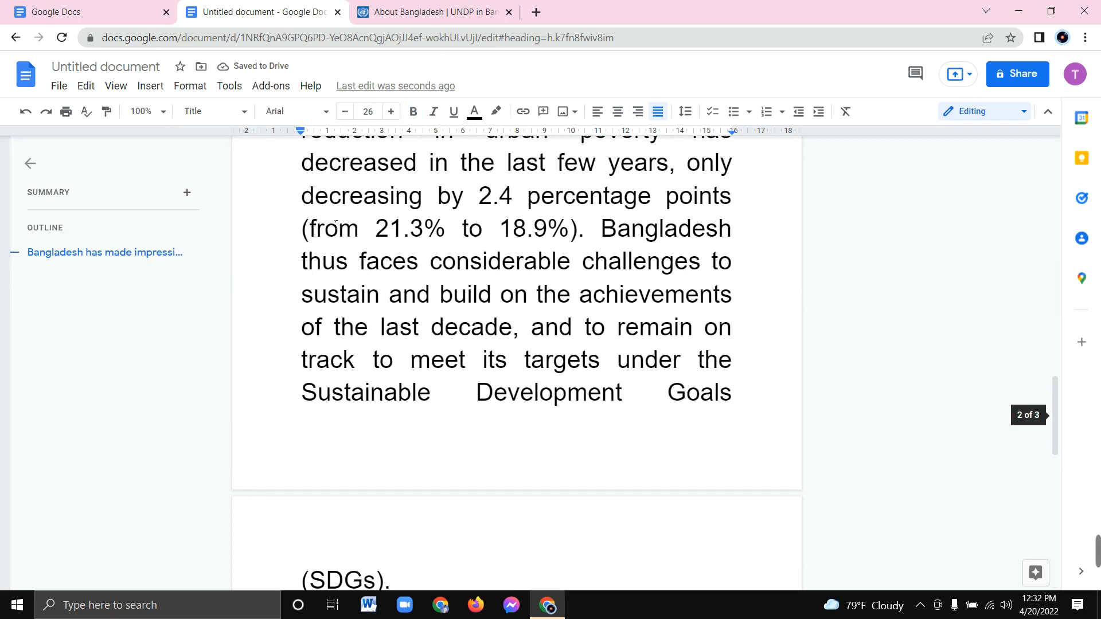
left_click(346, 117)
left_click(347, 116)
left_click(346, 116)
left_click(346, 116)
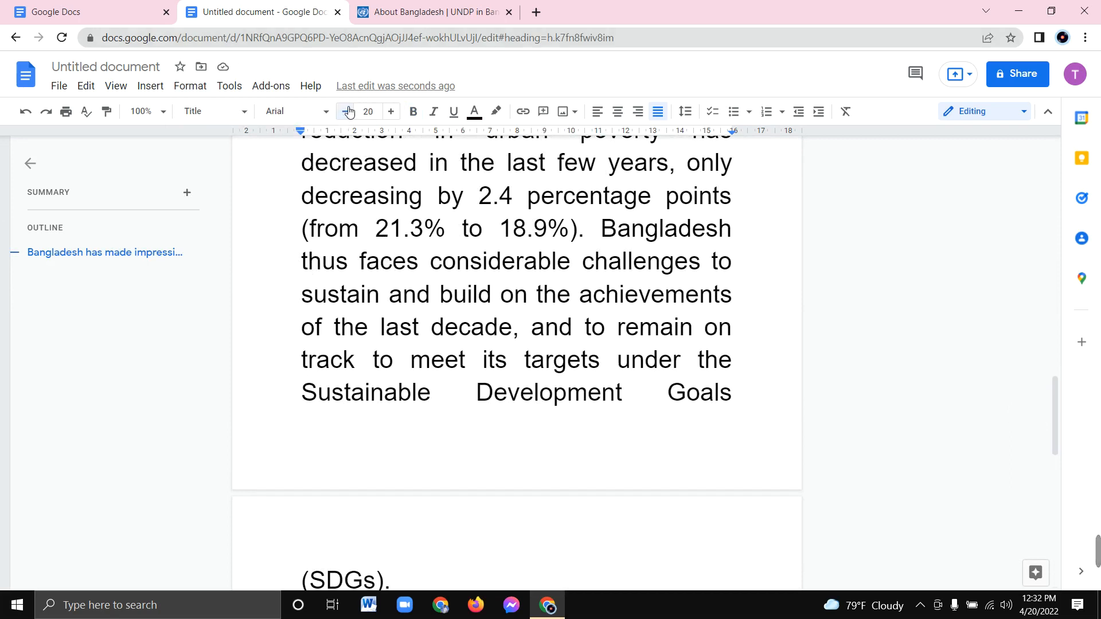
left_click(346, 111)
Select the whole document and decrease its font size by several points.
scroll(516, 344, "up", 10)
left_click_drag(284, 205, 407, 331)
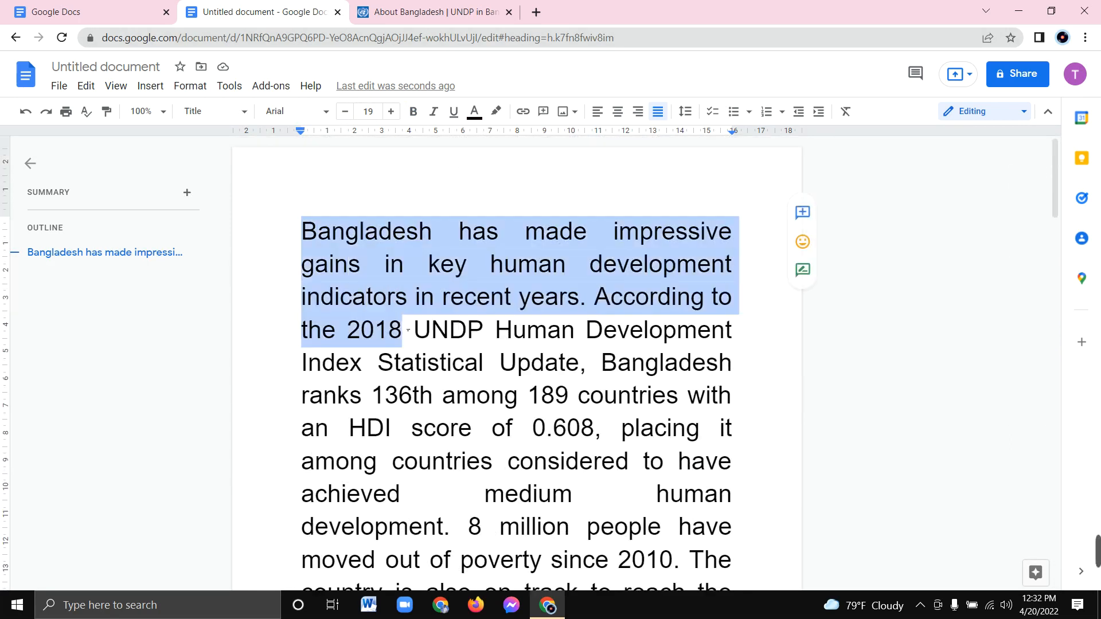
key("ctrl+a")
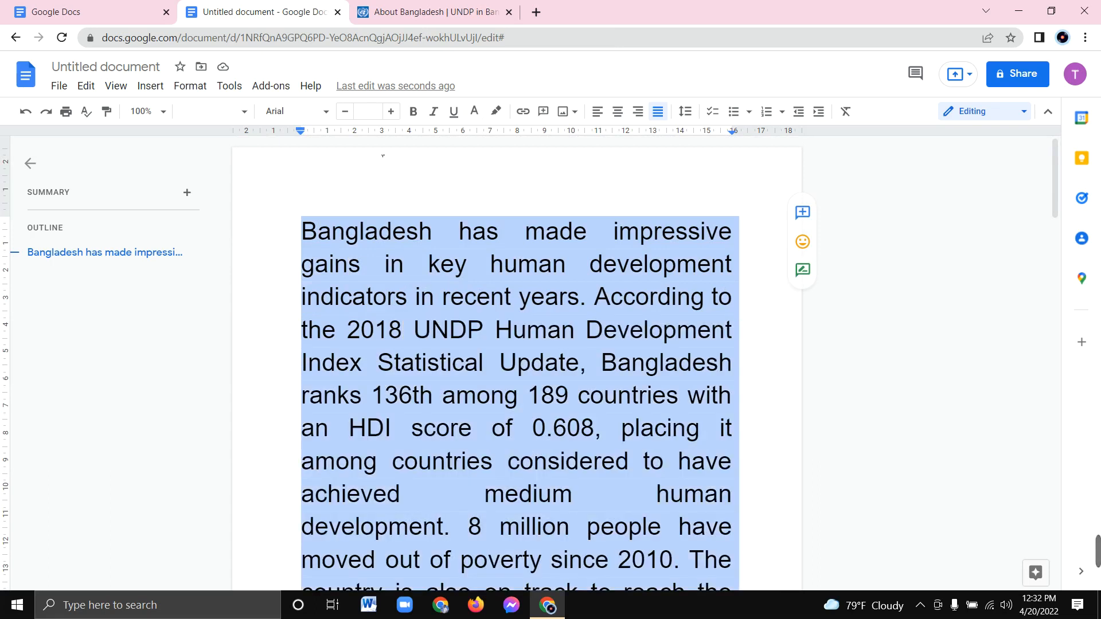
left_click(346, 112)
left_click(346, 111)
left_click(346, 111)
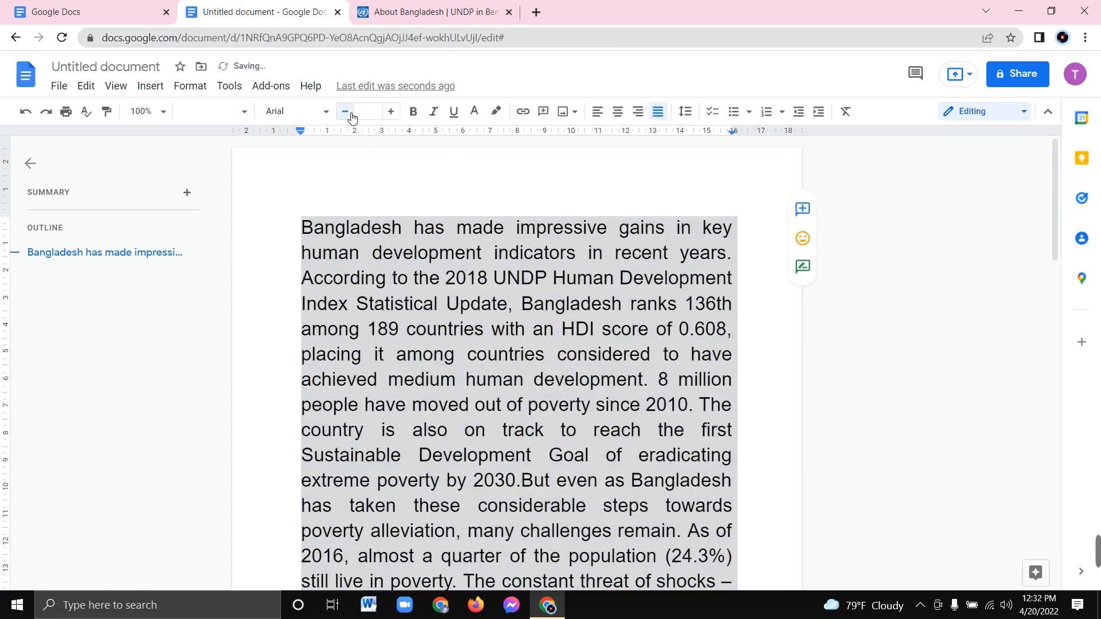
left_click(346, 111)
left_click(346, 111)
left_click(346, 111)
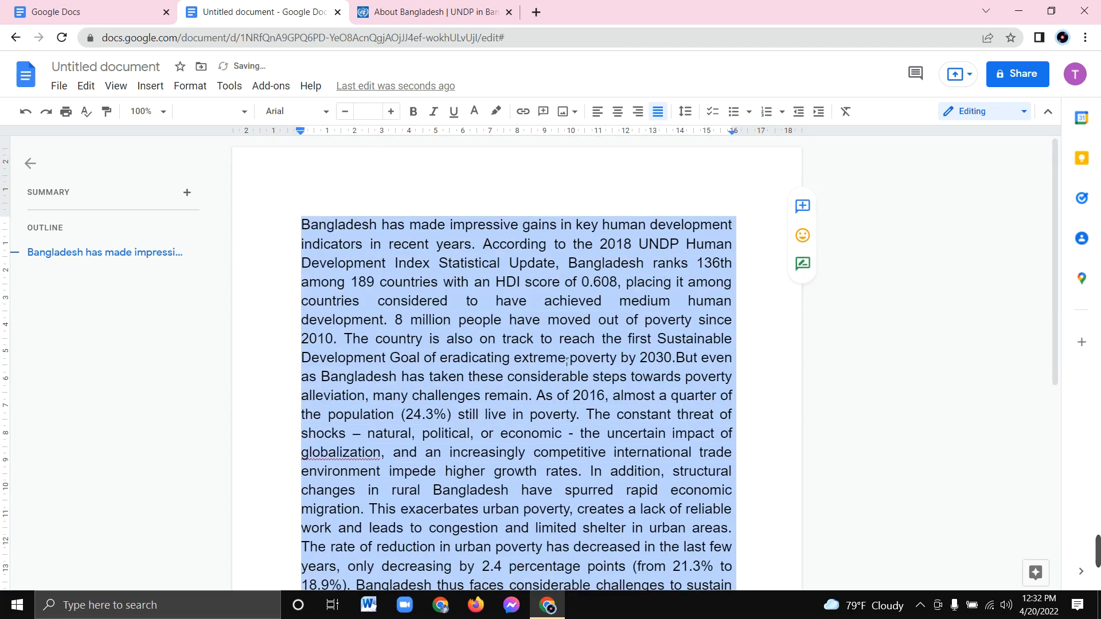
Apply the Subtitle paragraph style to the whole selected text.
scroll(567, 360, "down", 5)
scroll(367, 258, "up", 5)
left_click(190, 86)
mouse_move(246, 139)
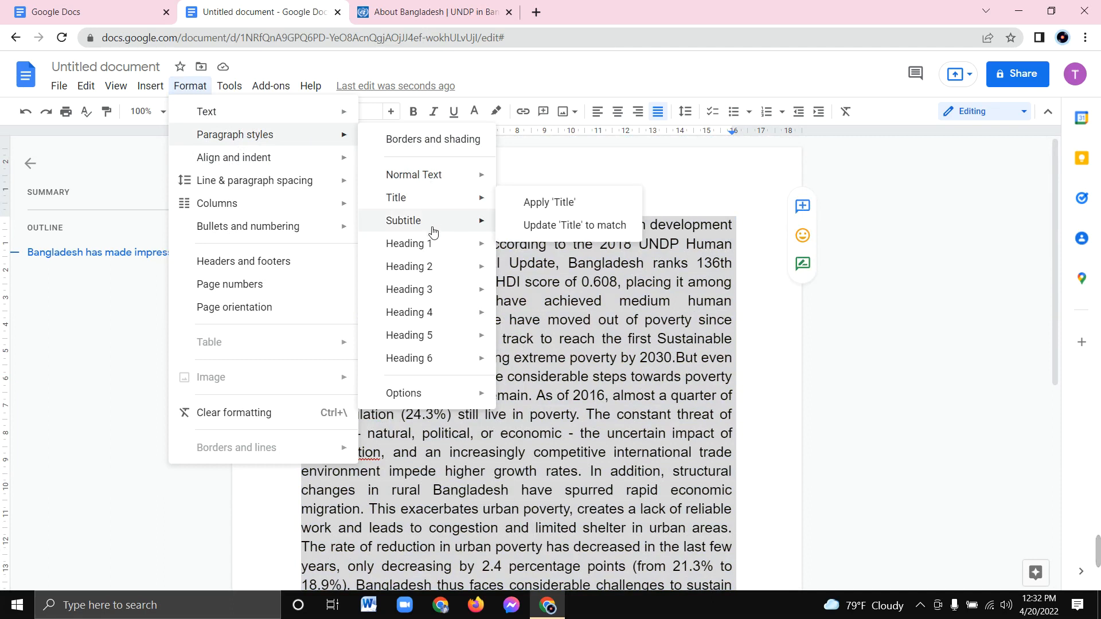
mouse_move(433, 232)
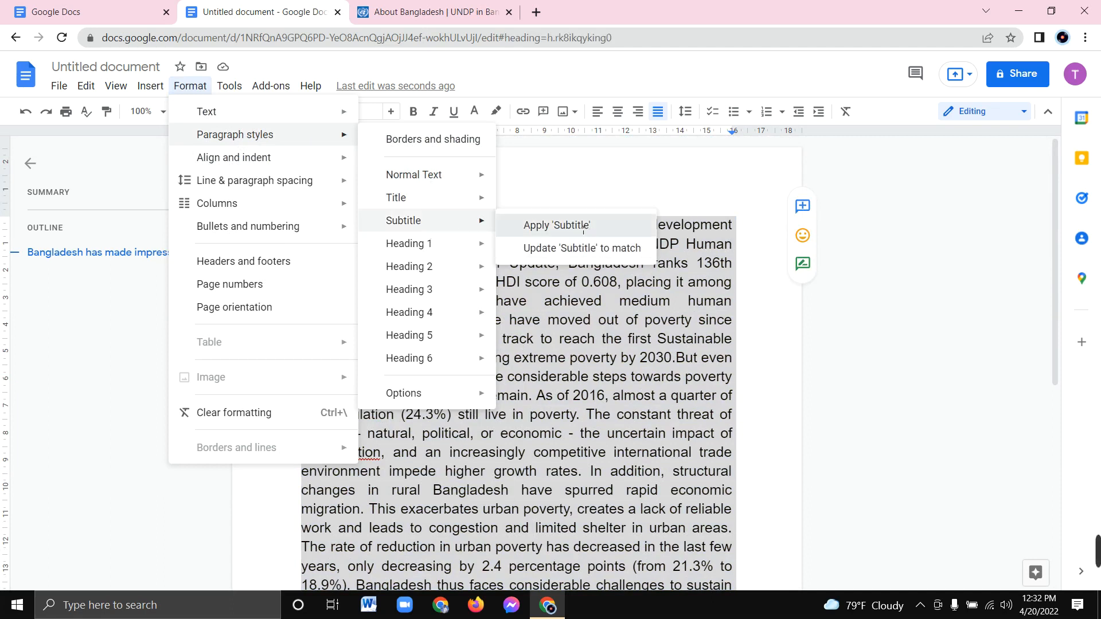
left_click(585, 227)
Change the selected text's paragraph style to Heading 1.
scroll(426, 401, "up", 3)
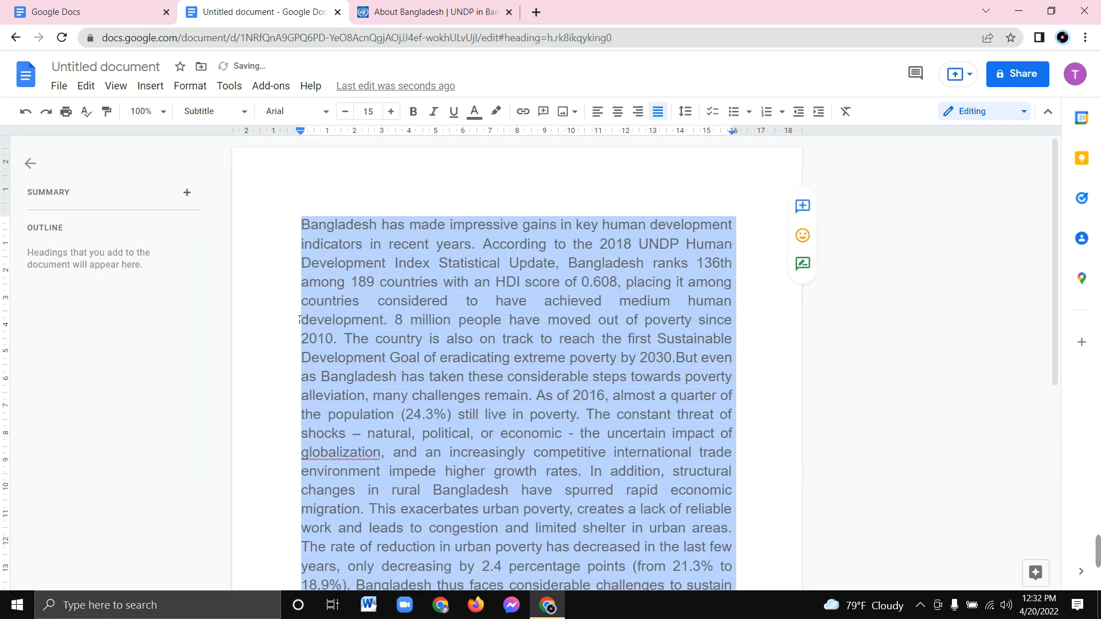
scroll(393, 333, "down", 7)
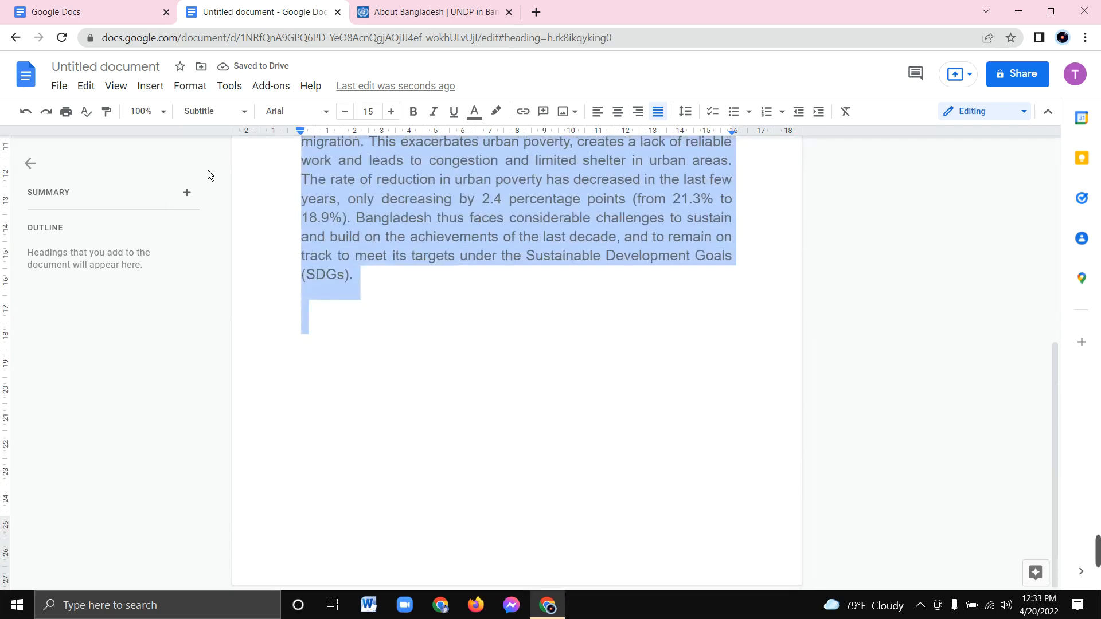
left_click(193, 86)
mouse_move(257, 143)
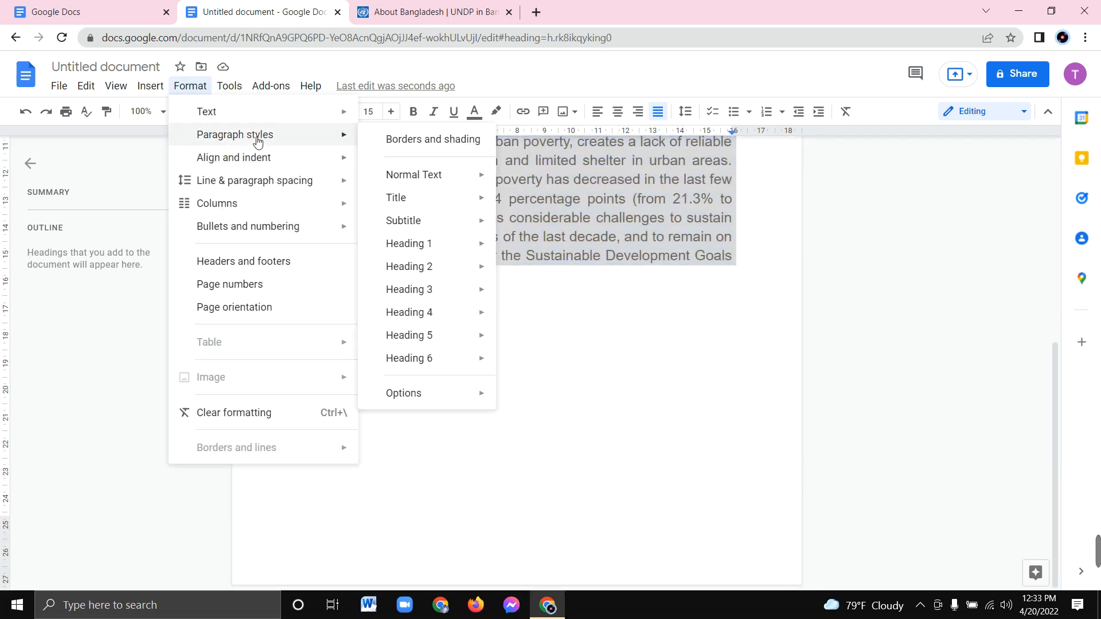
mouse_move(412, 254)
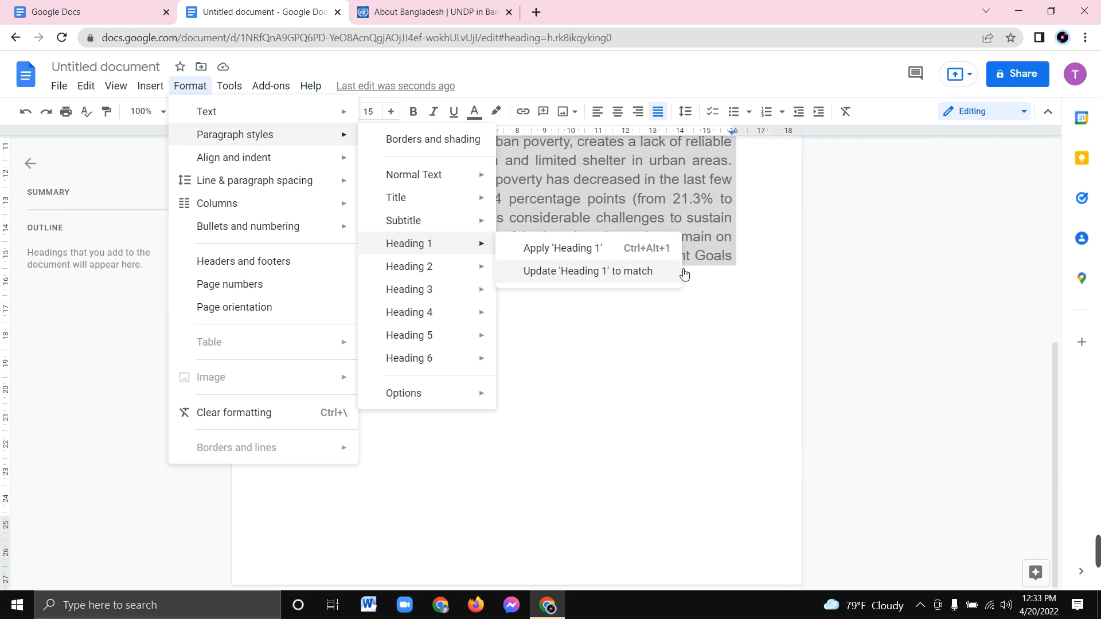
left_click(552, 253)
Review the restyled text across its pages and switch its paragraph style to Heading 6.
scroll(553, 256, "down", 5)
scroll(505, 295, "up", 10)
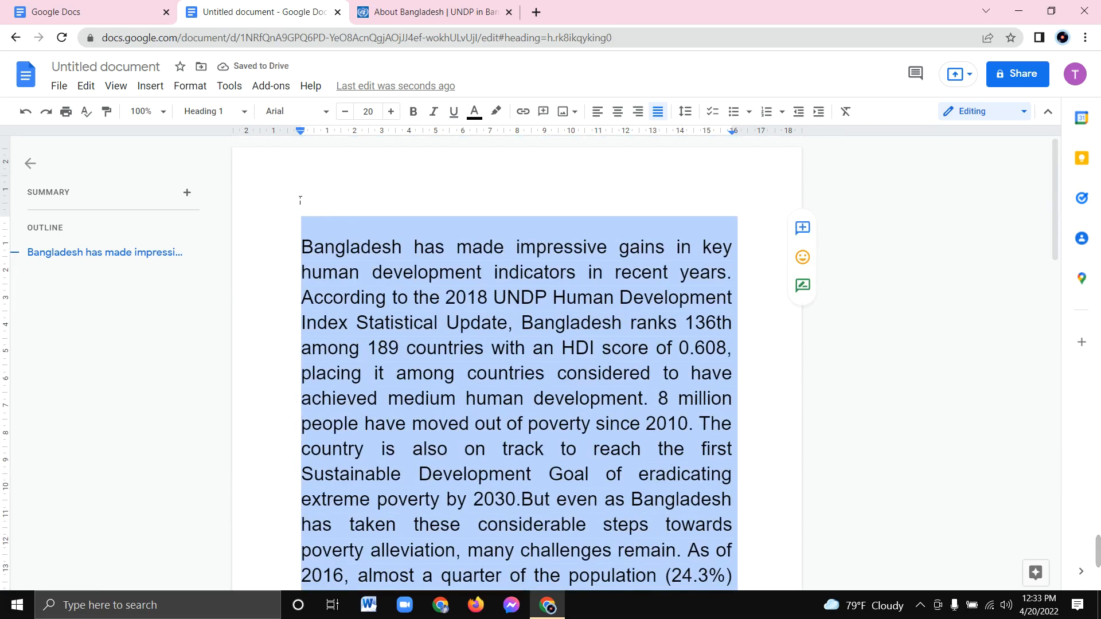
scroll(360, 222, "down", 15)
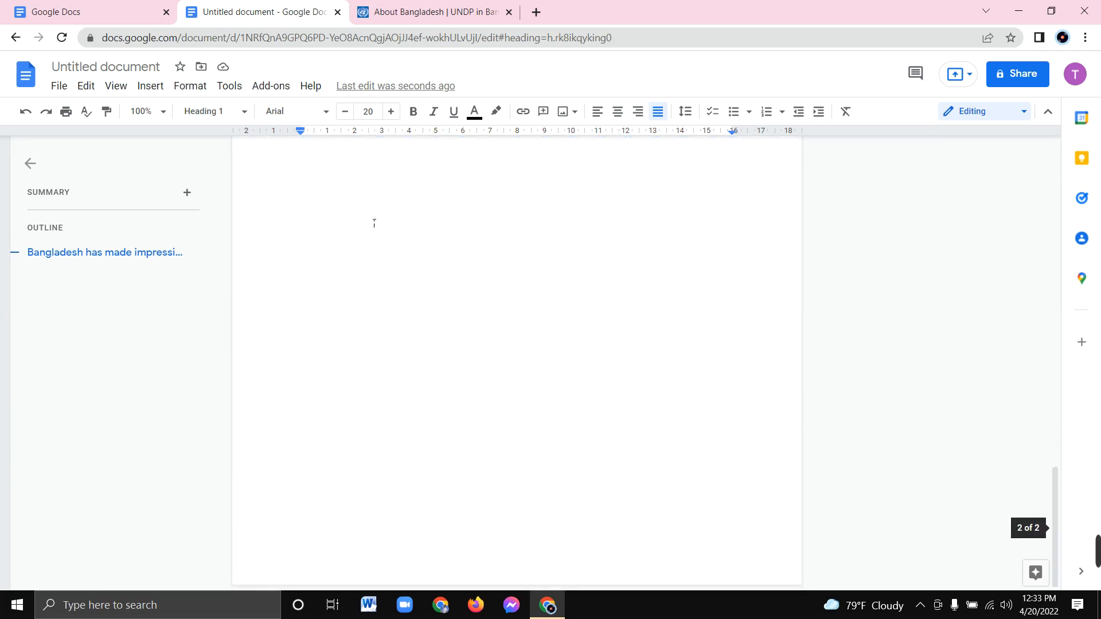
scroll(300, 233, "up", 10)
scroll(398, 260, "up", 5)
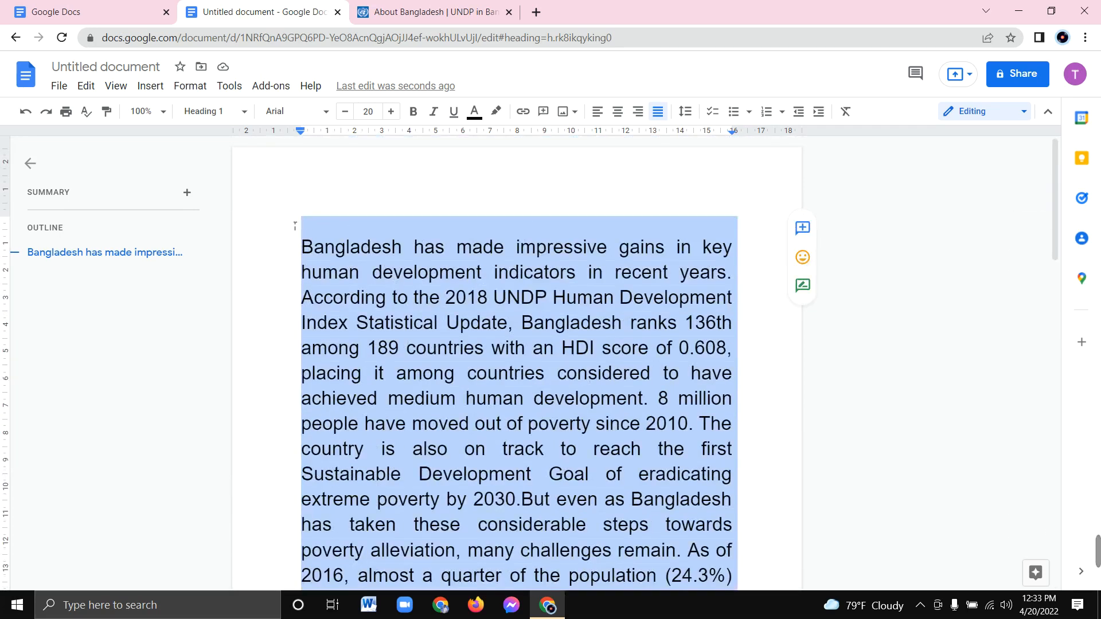
left_click(190, 86)
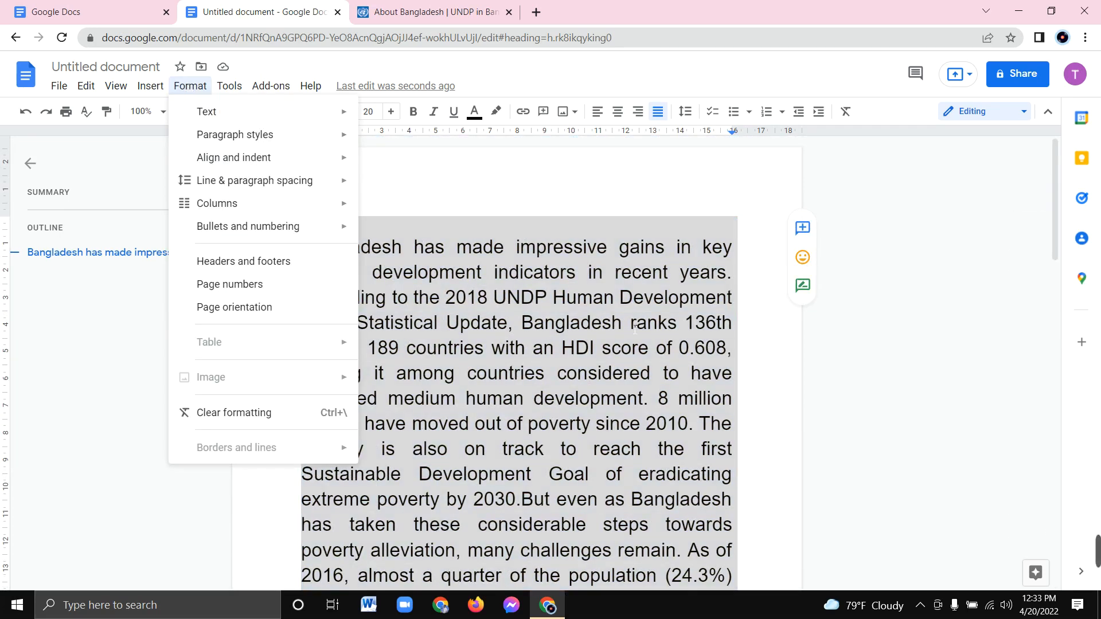
mouse_move(333, 135)
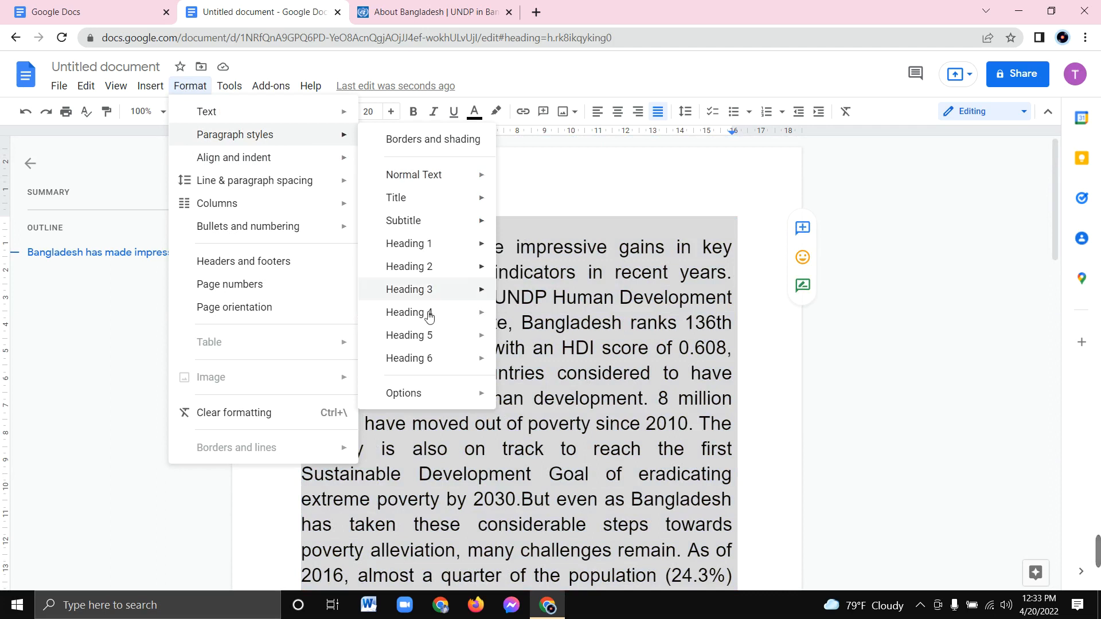
mouse_move(472, 371)
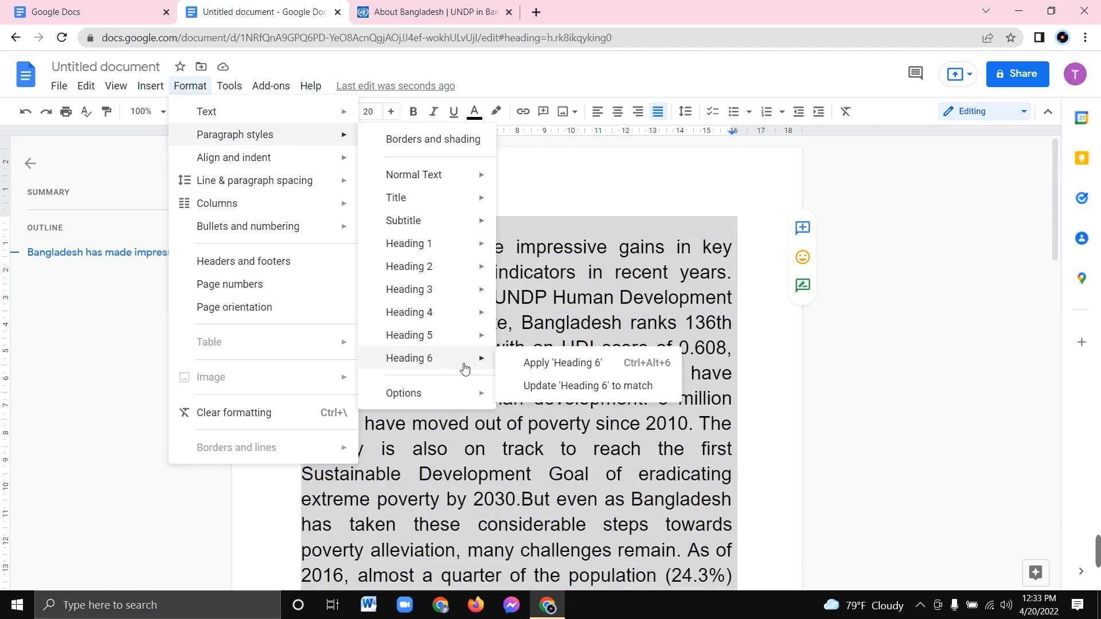
left_click(564, 364)
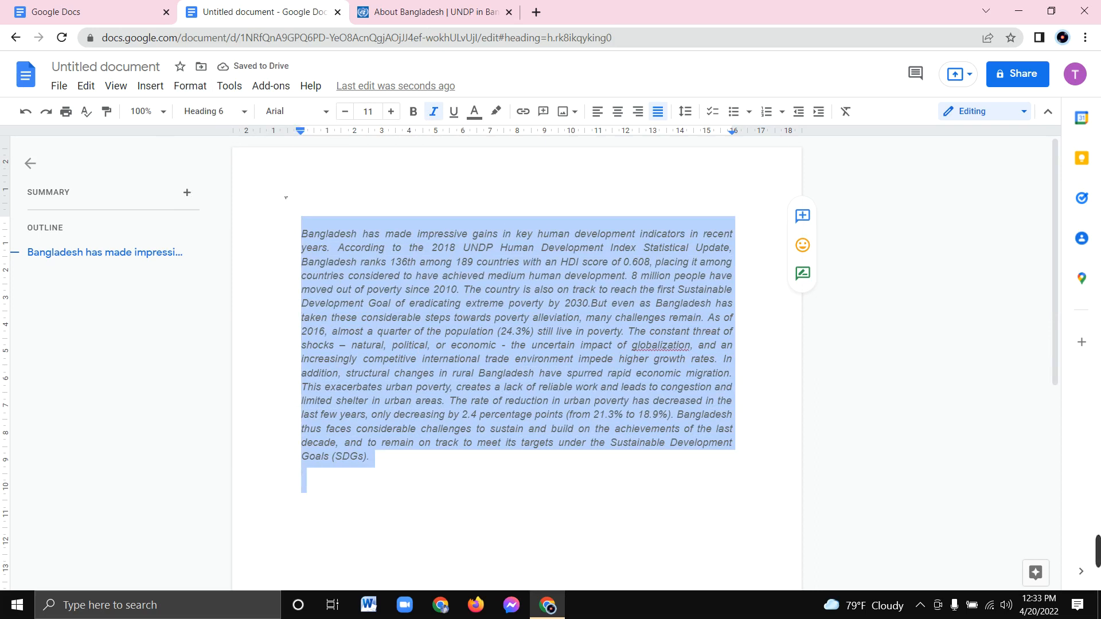
Apply the Heading 4 paragraph style to the selected text.
left_click(188, 87)
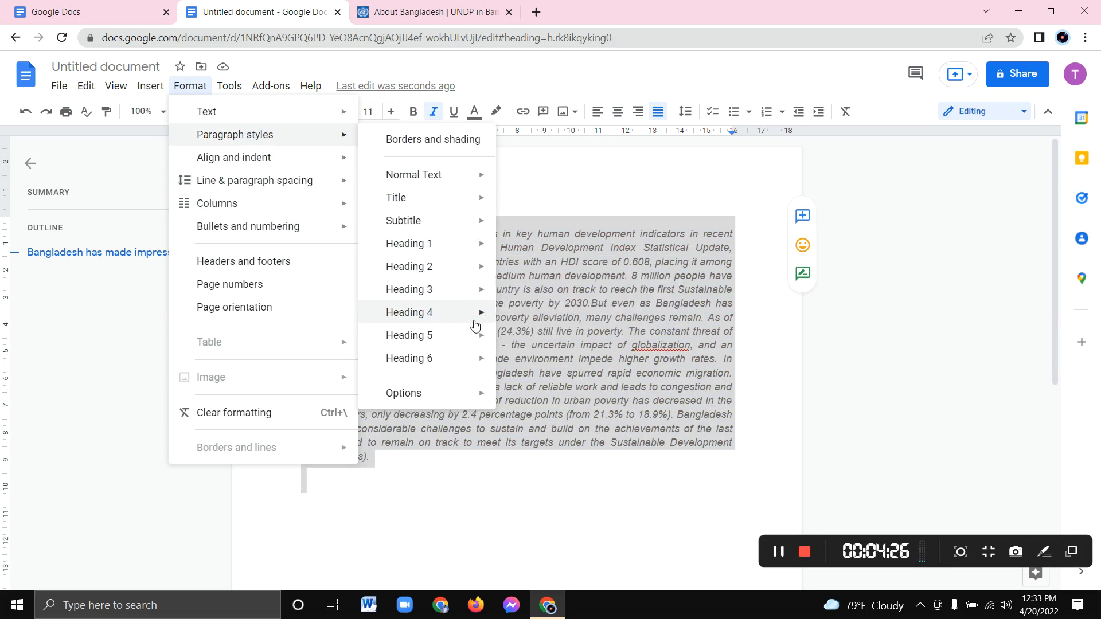
mouse_move(409, 321)
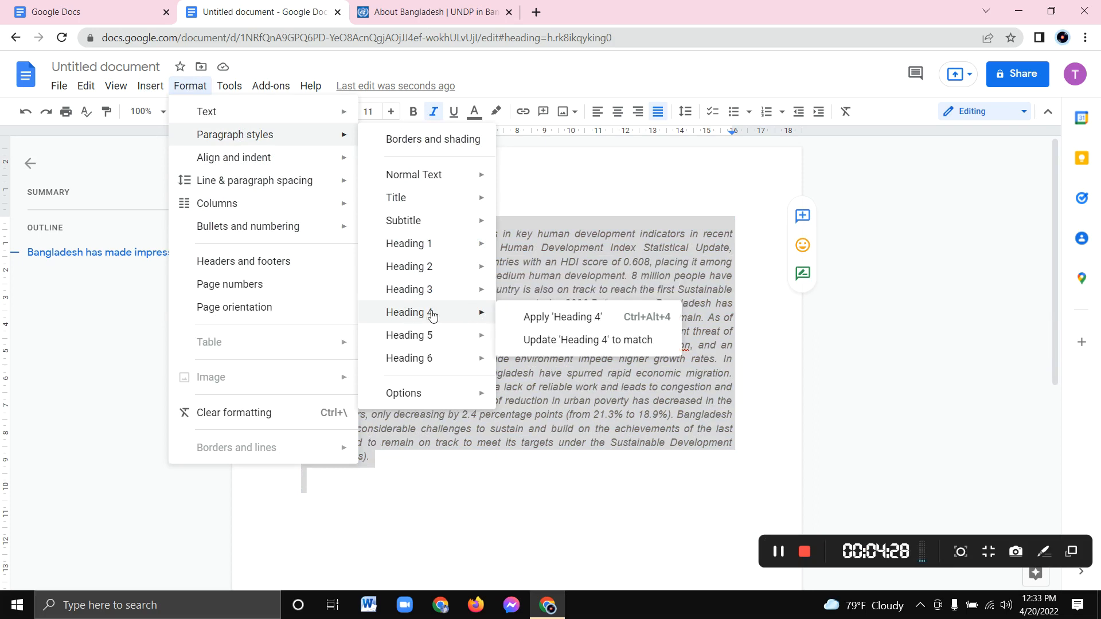
left_click(578, 320)
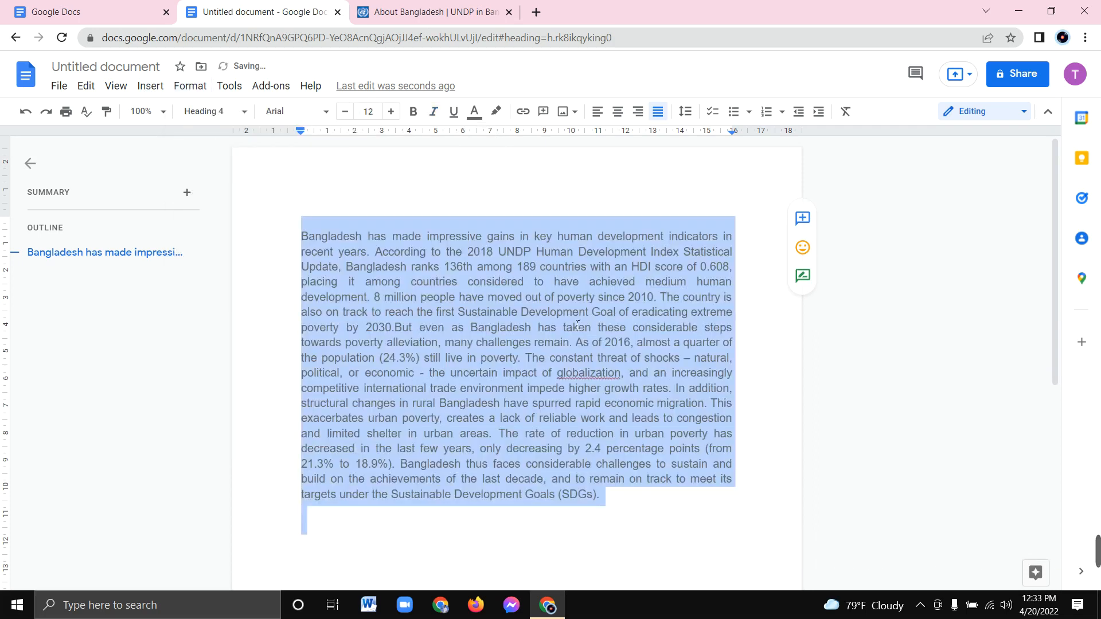
Open the Borders and shading settings for the selected text and set the border width to 6pt.
left_click(191, 86)
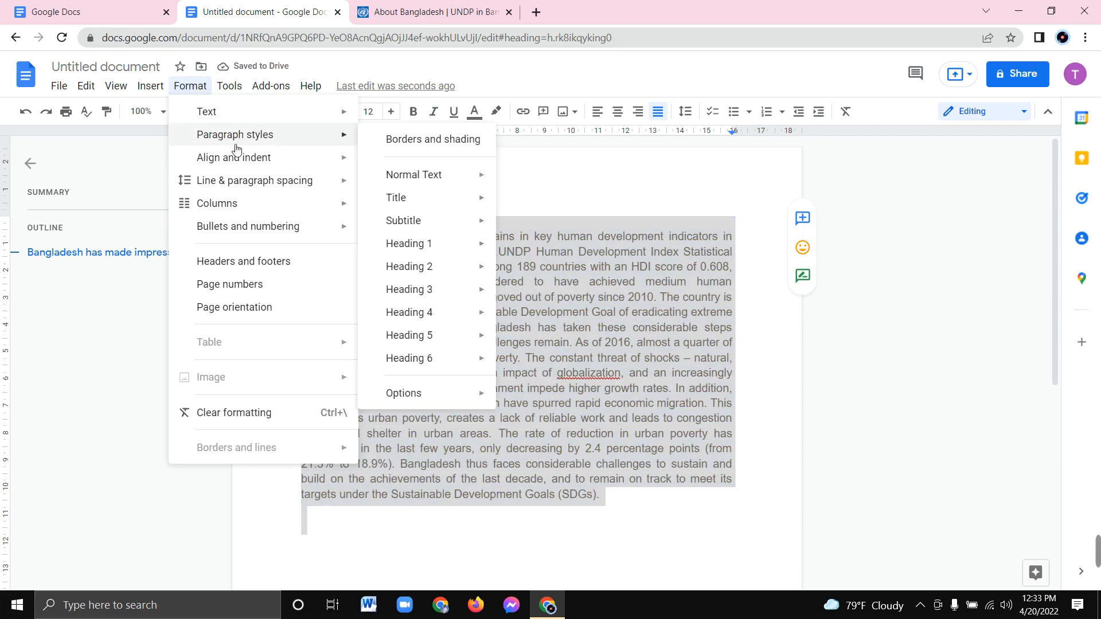
mouse_move(287, 152)
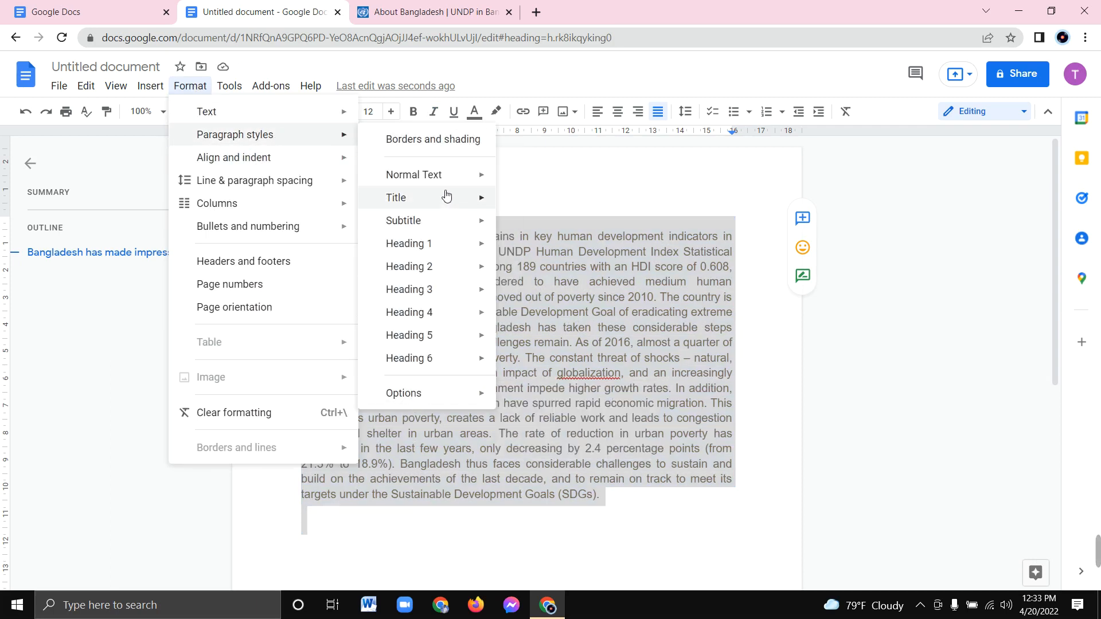
left_click(456, 144)
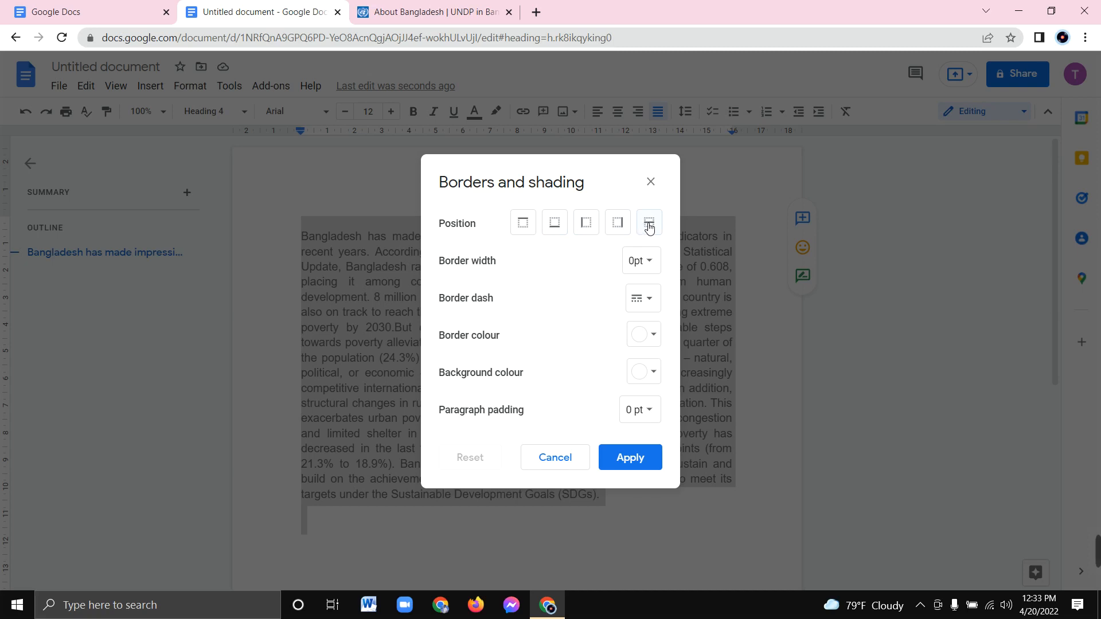
left_click(652, 263)
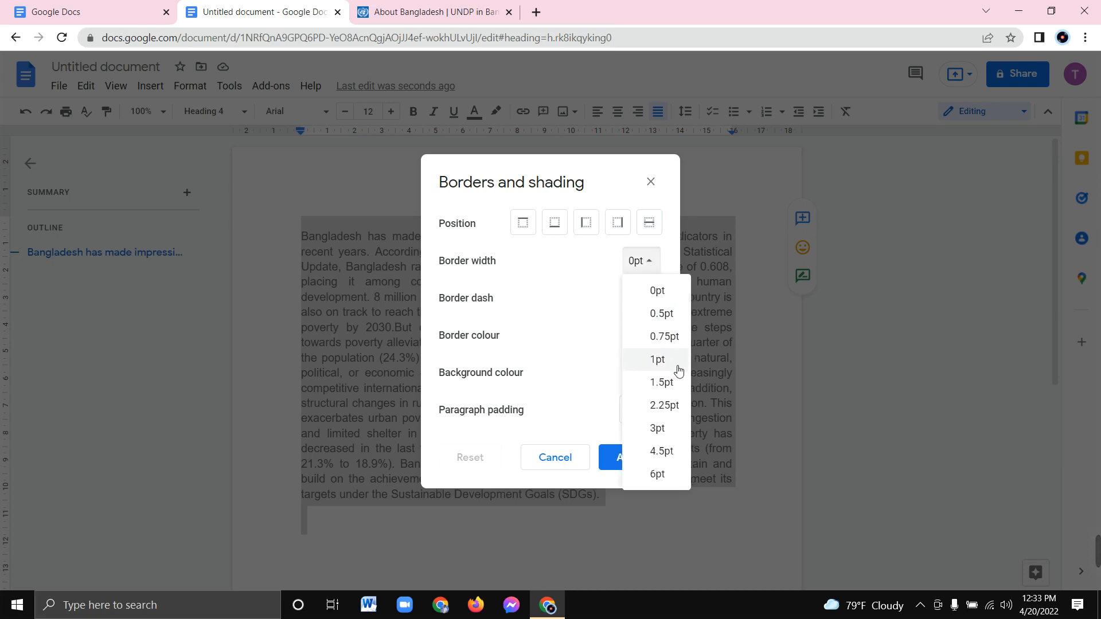
left_click(659, 477)
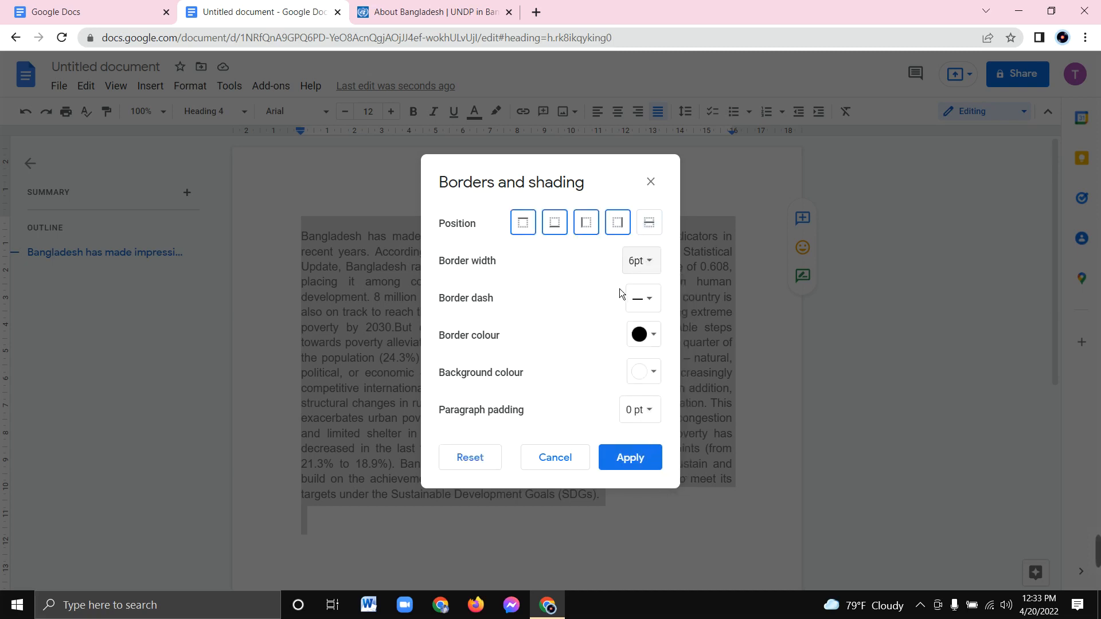
Choose the solid line as the border dash and set the border colour to red.
left_click(655, 301)
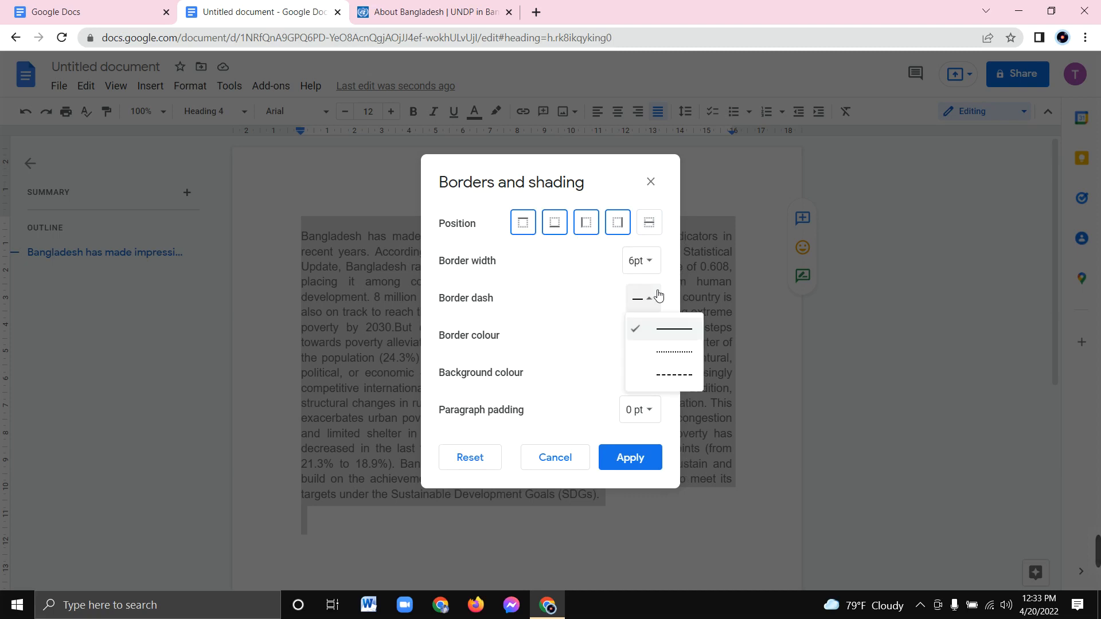
left_click(669, 339)
left_click(654, 335)
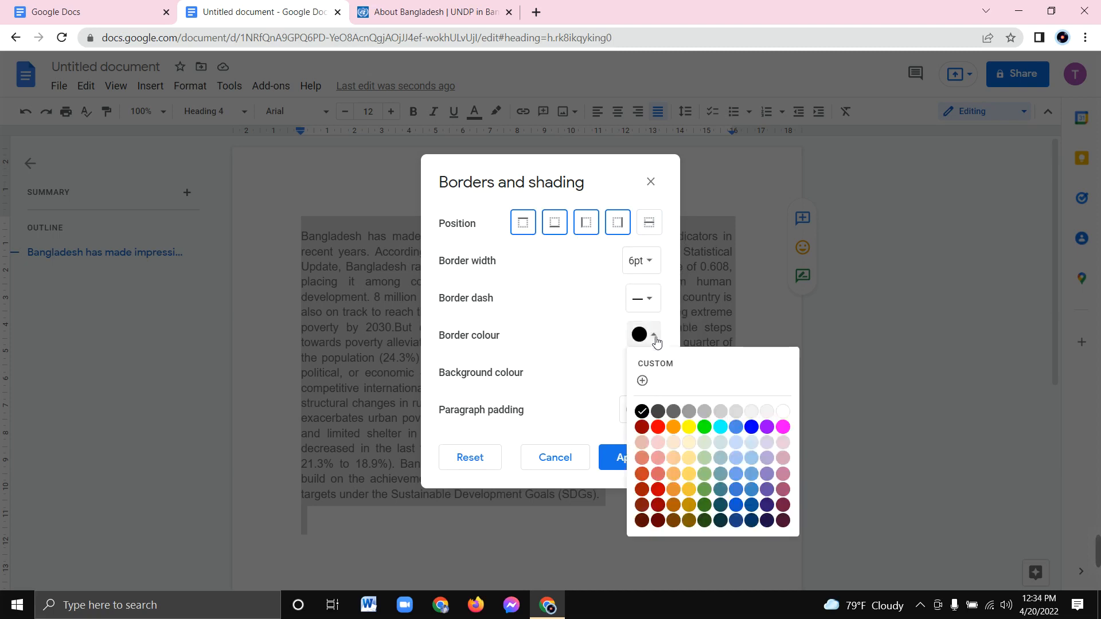
left_click(658, 431)
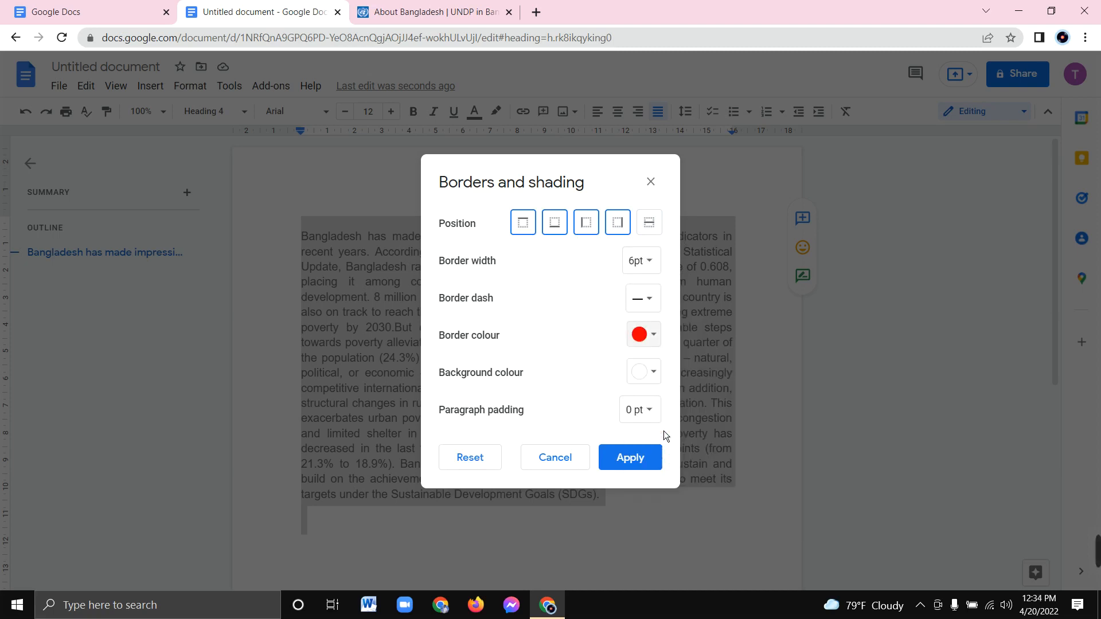
Set the background colour to black and the paragraph padding to 6 pt, applying the borders and shading to the selected text.
left_click(655, 373)
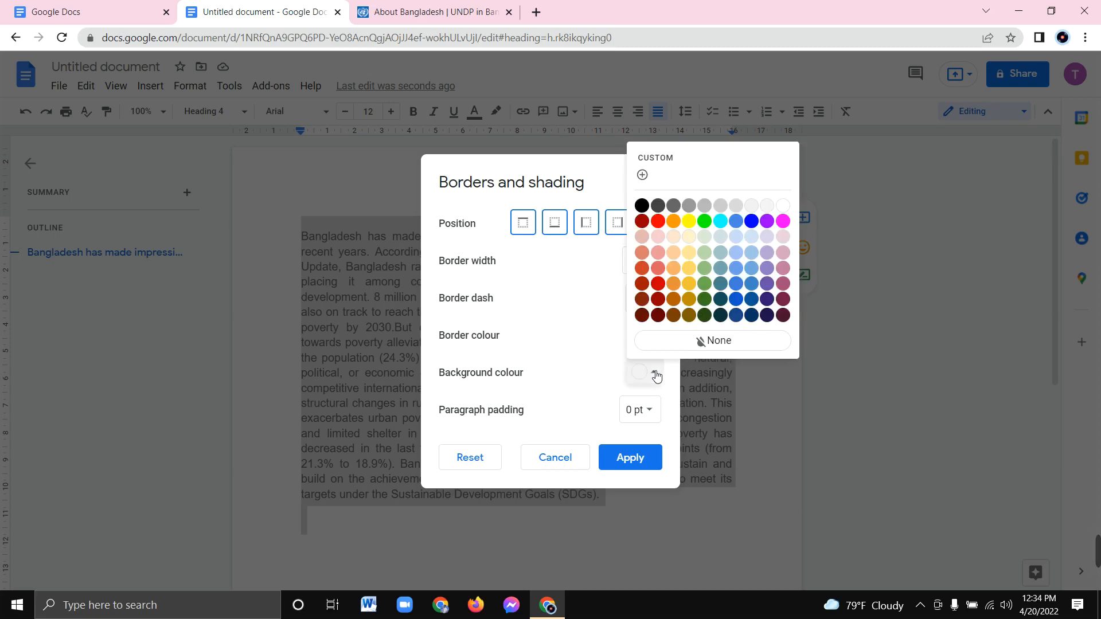
left_click(642, 205)
left_click(659, 420)
left_click(657, 417)
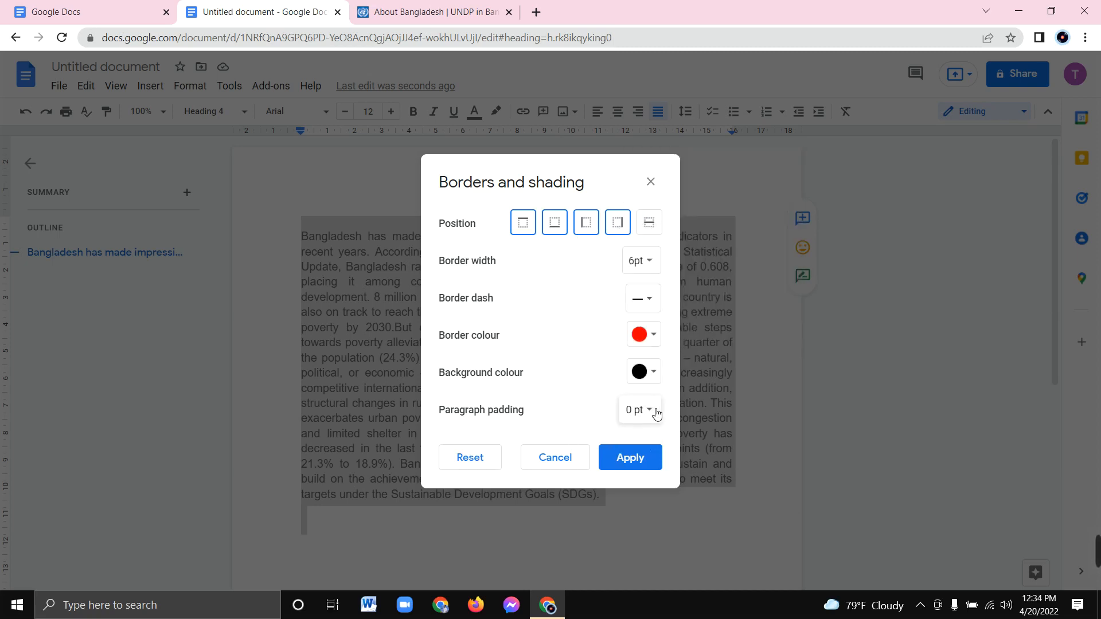
left_click(657, 417)
left_click(659, 381)
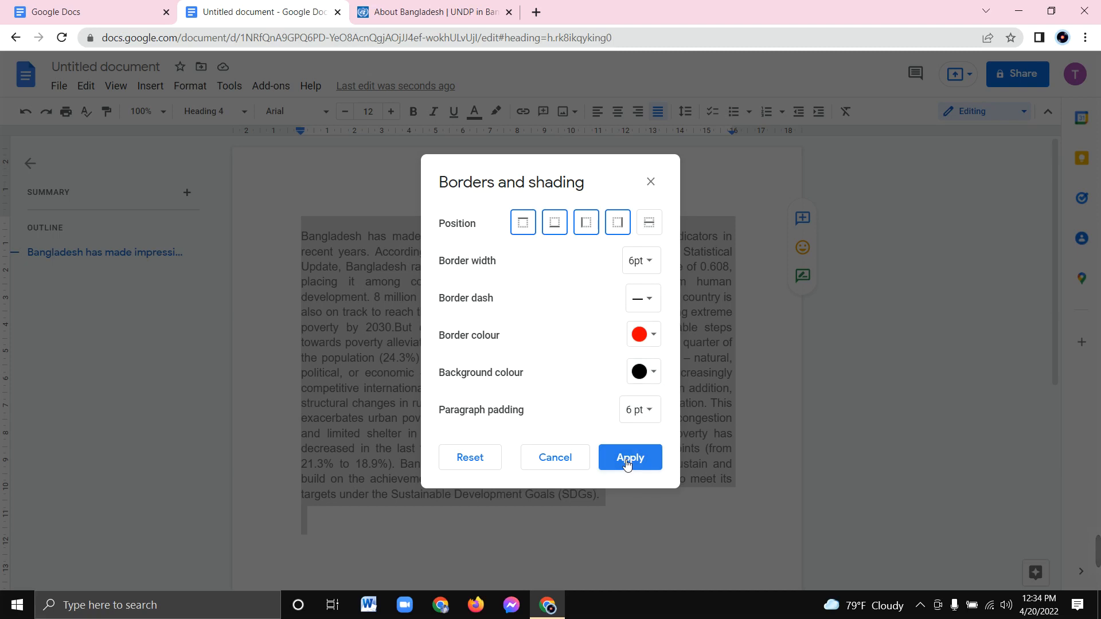
left_click(630, 458)
Clear the text selection and examine the paragraph's new border and background shading.
scroll(504, 356, "down", 3)
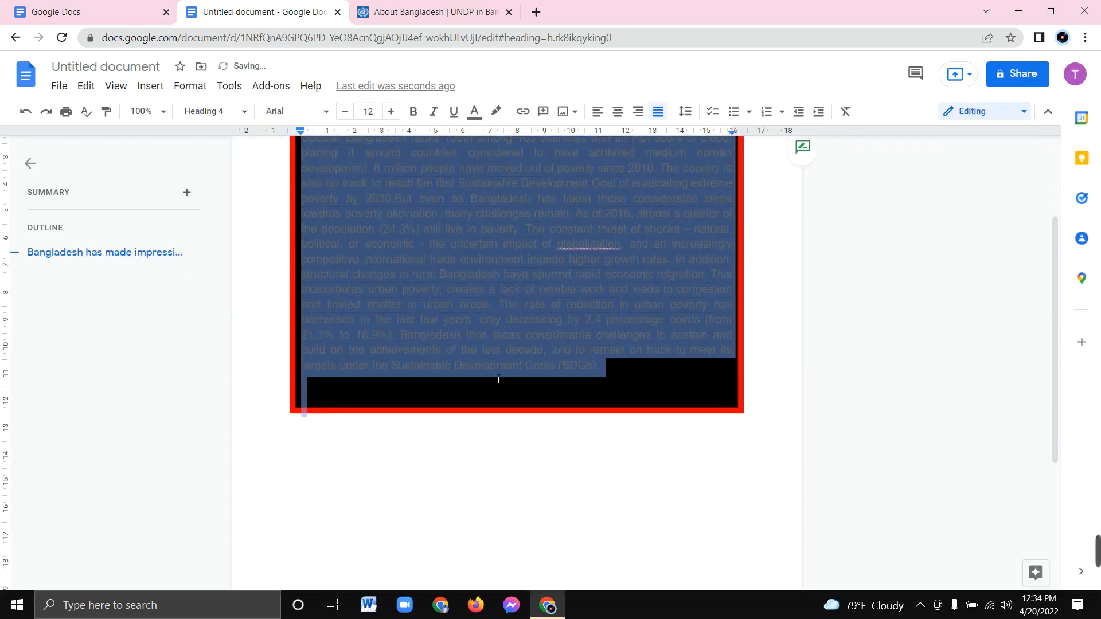
scroll(500, 381, "up", 3)
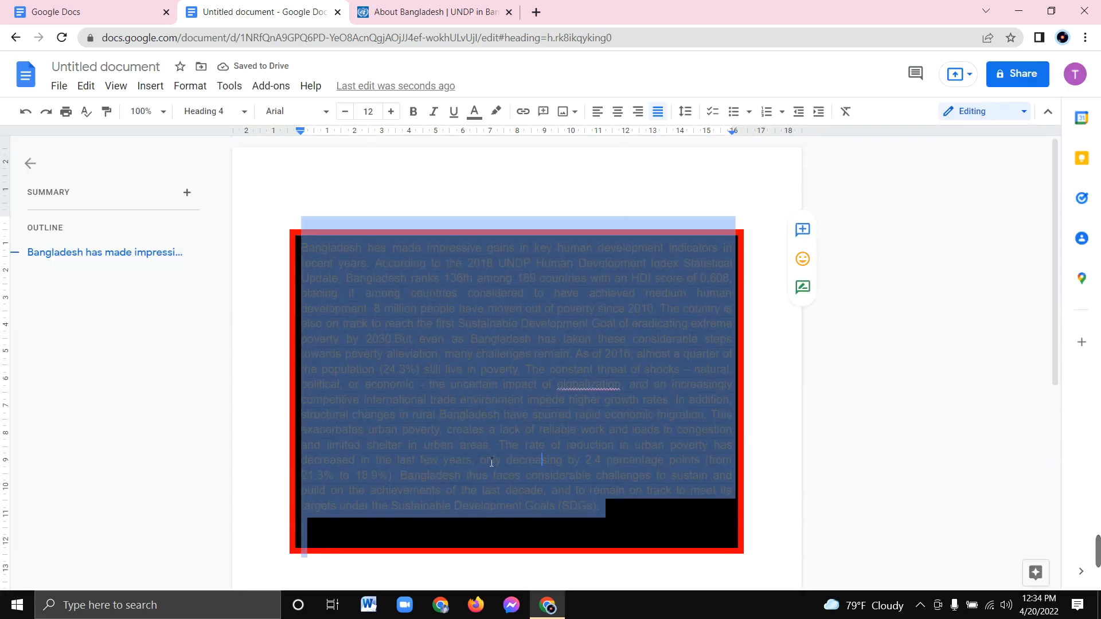
key("Right")
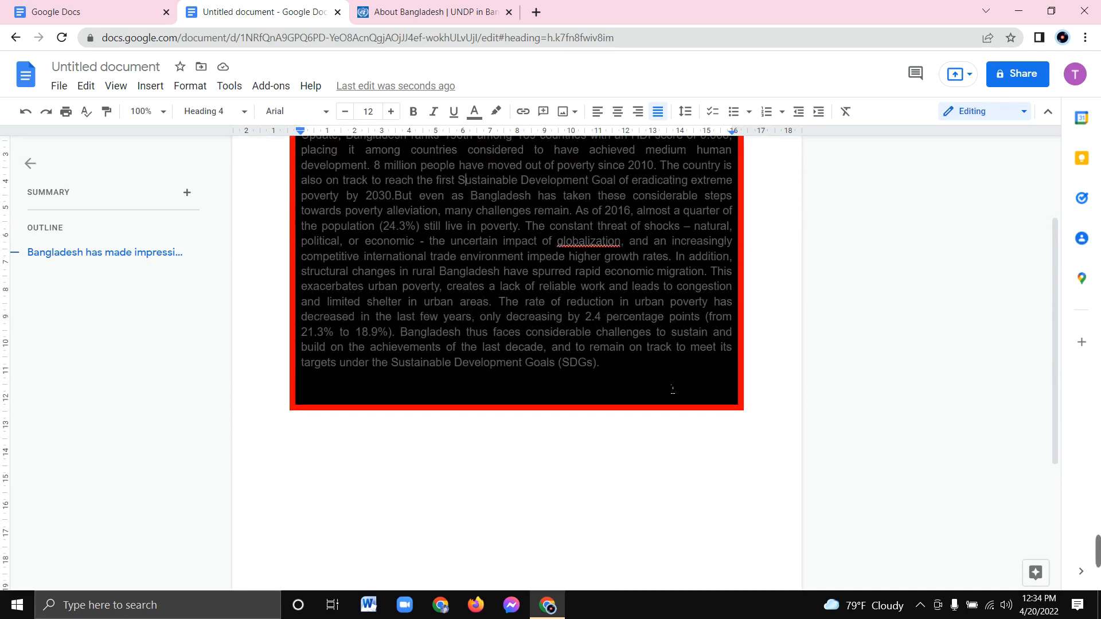
scroll(444, 304, "up", 3)
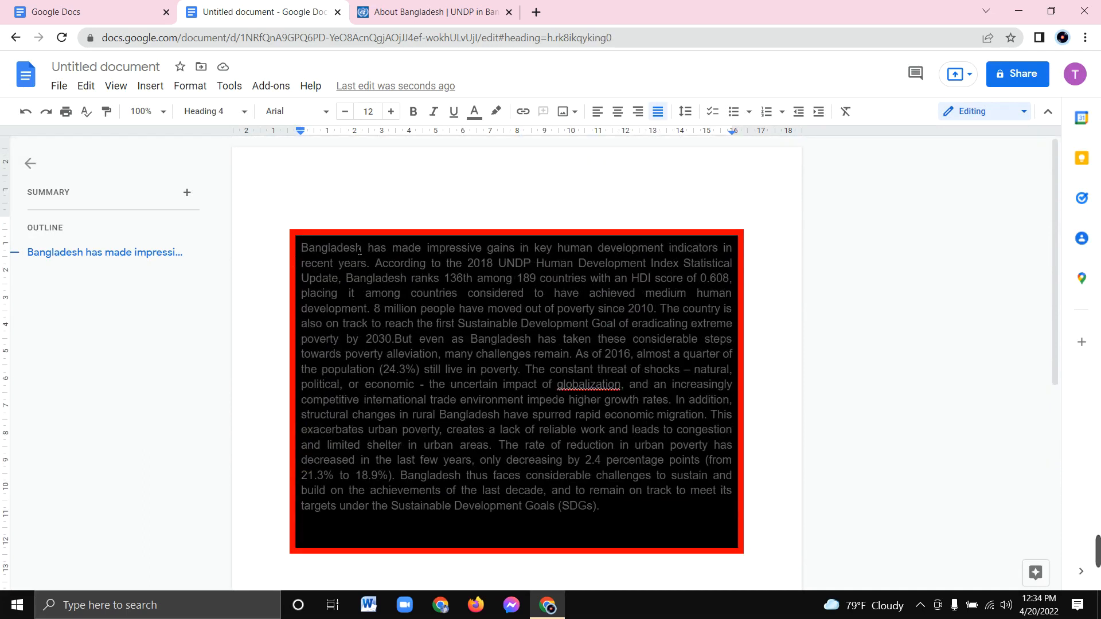
left_click_drag(310, 248, 622, 523)
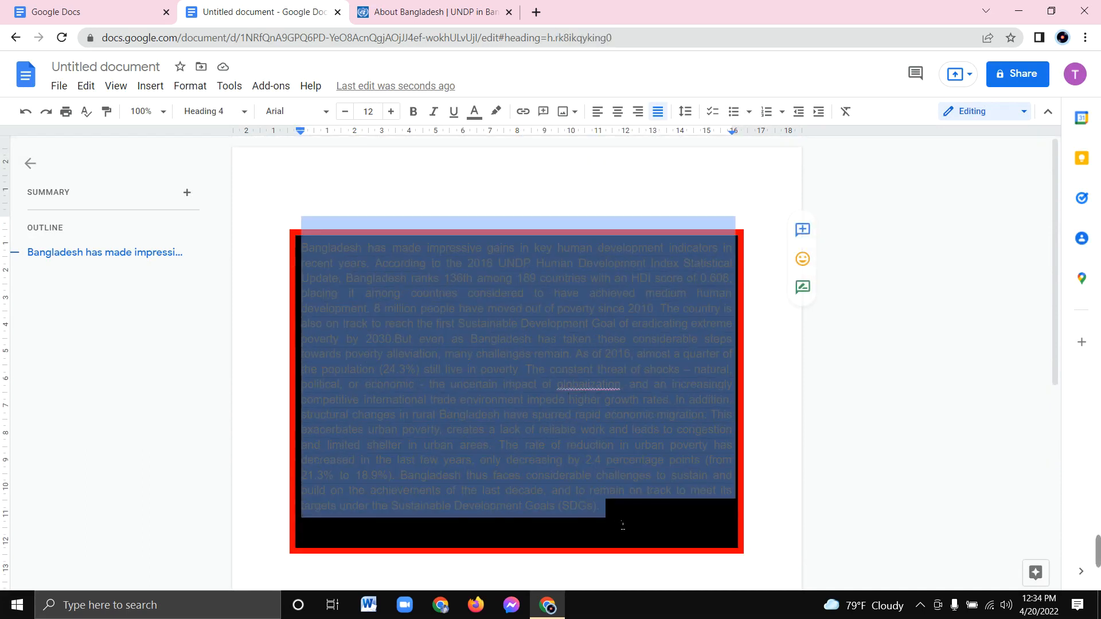
left_click(577, 429)
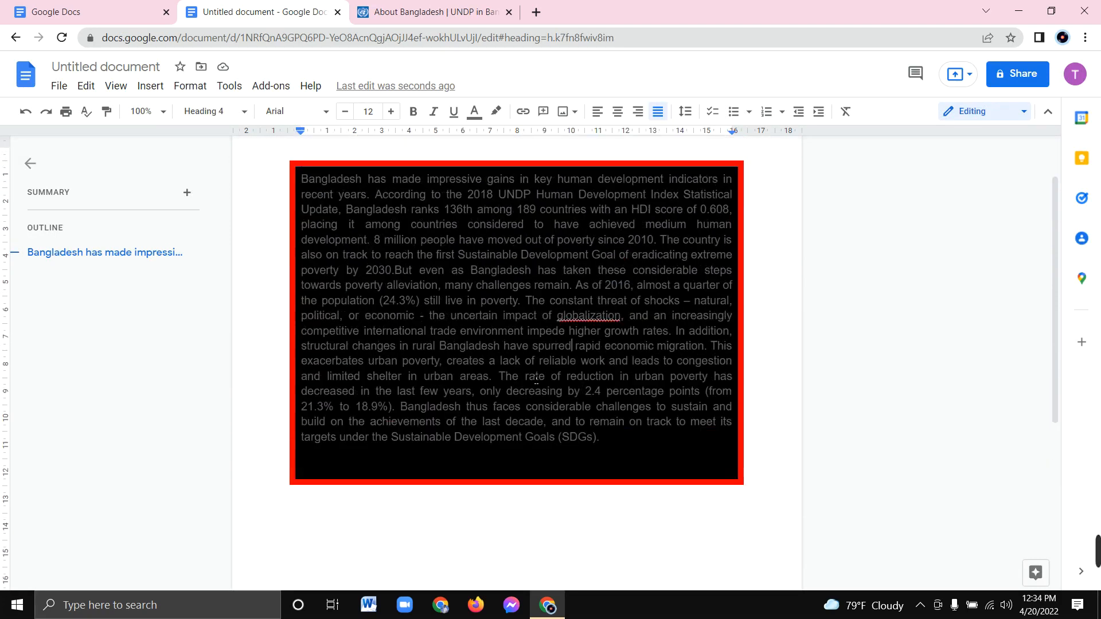
Apply the Title paragraph style to the bordered, shaded paragraph and look over the pages.
left_click(190, 85)
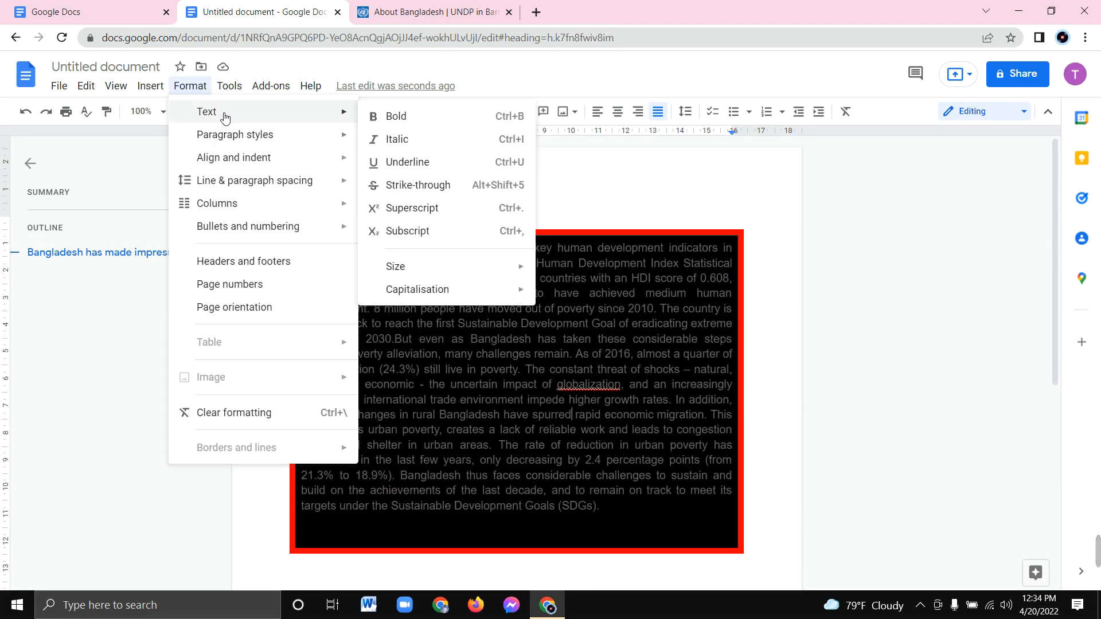
mouse_move(267, 136)
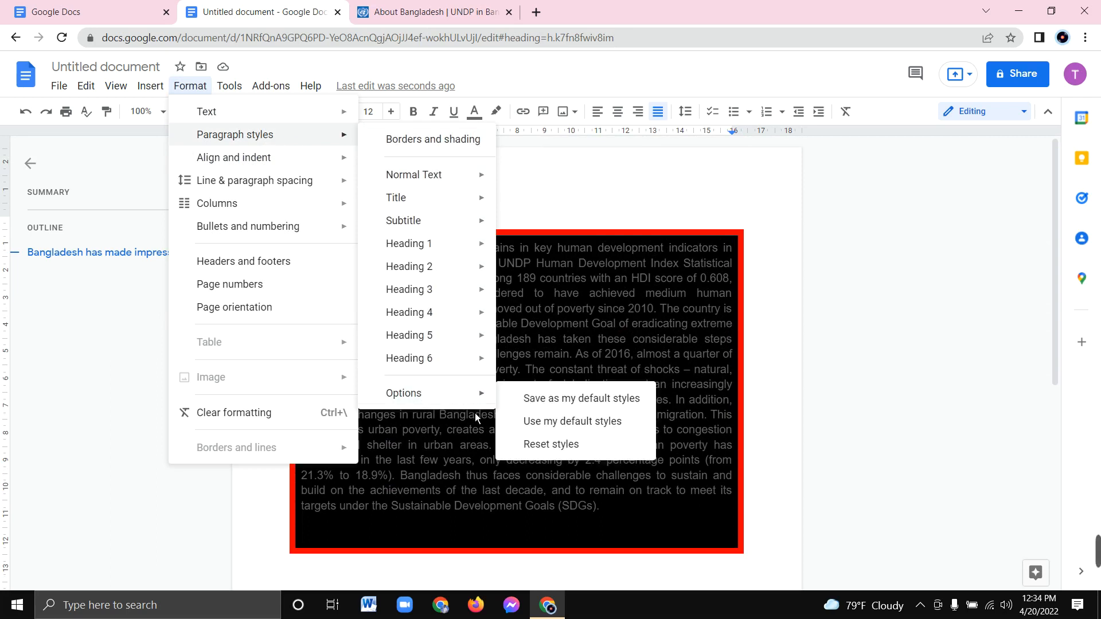
mouse_move(489, 396)
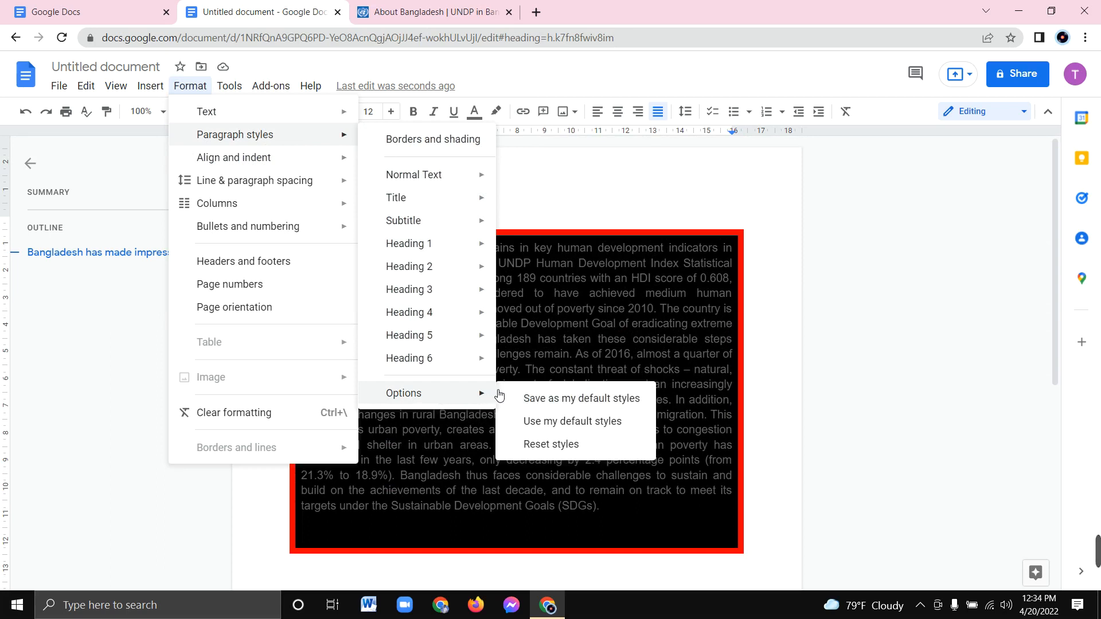
mouse_move(1094, 571)
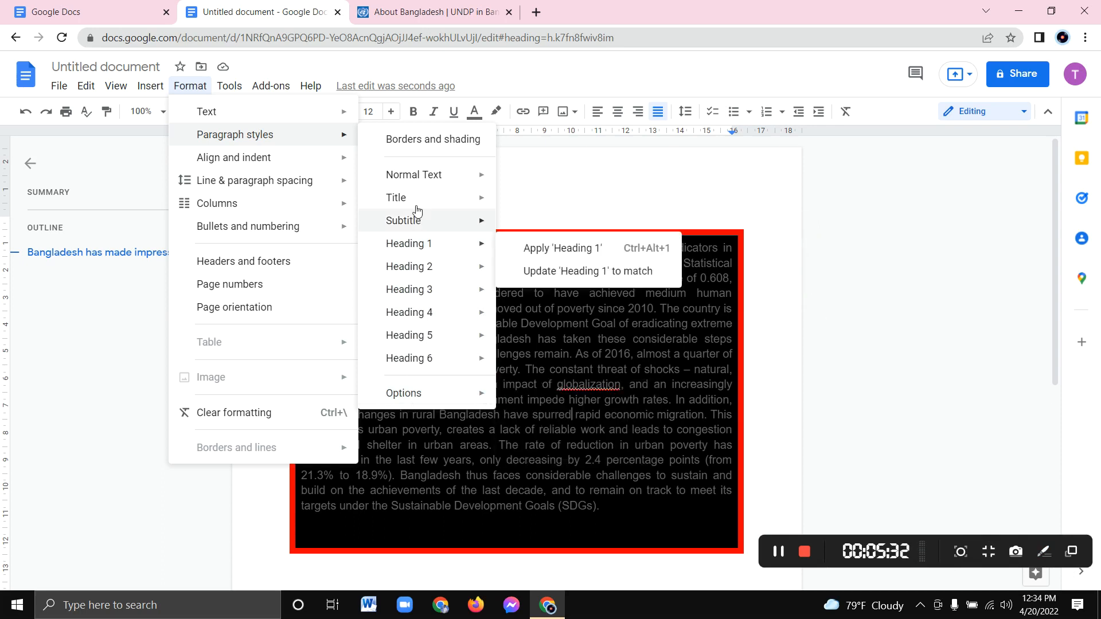
mouse_move(411, 197)
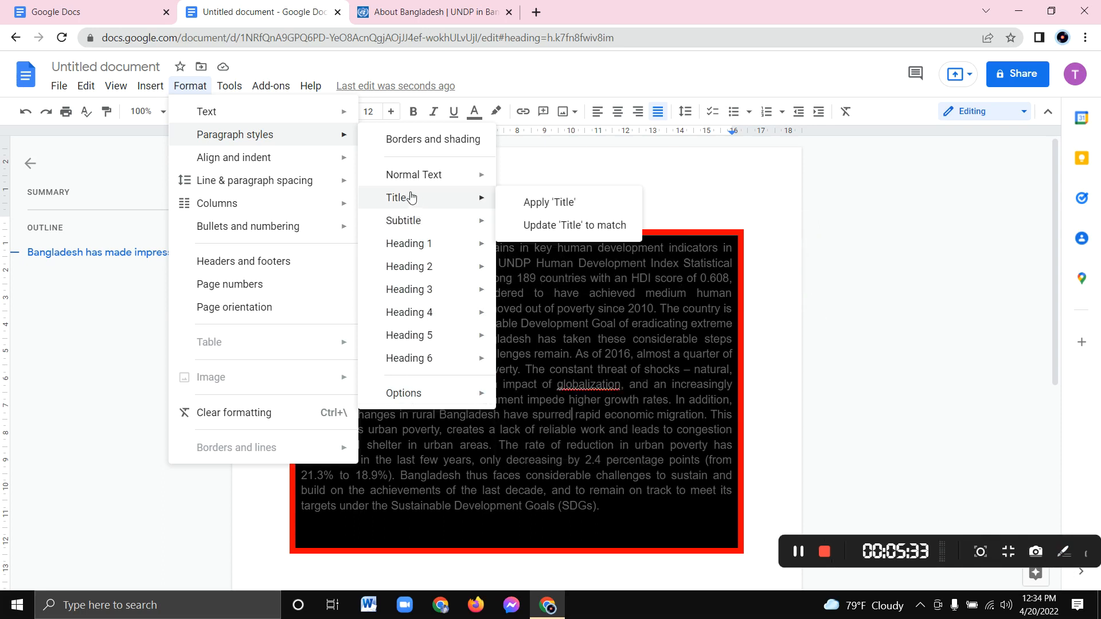
left_click(525, 204)
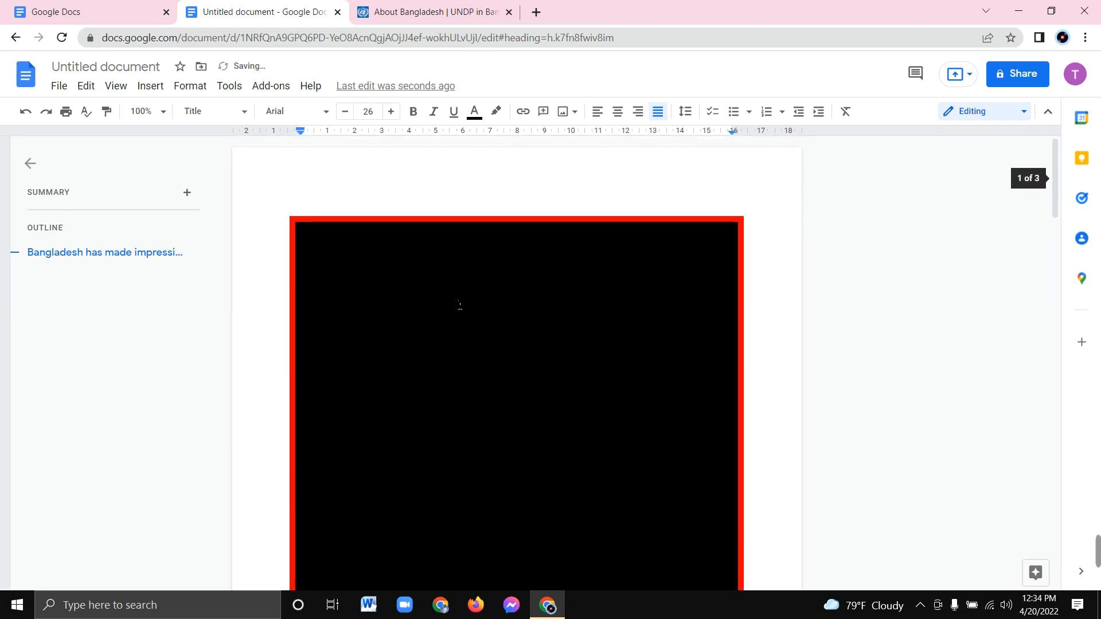
scroll(464, 296, "down", 10)
scroll(468, 287, "up", 5)
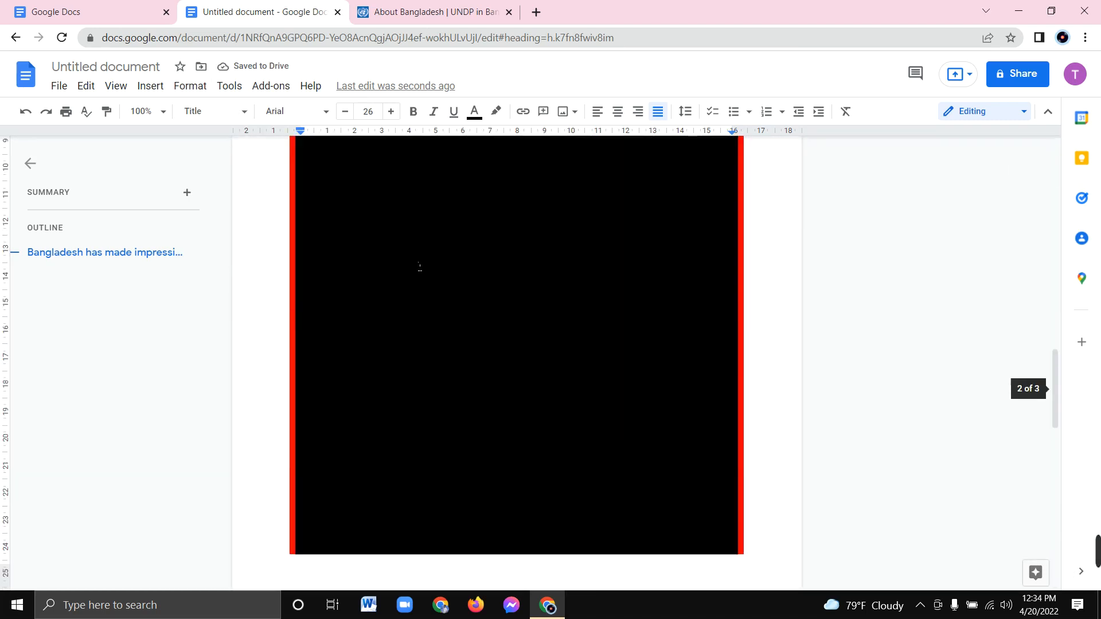